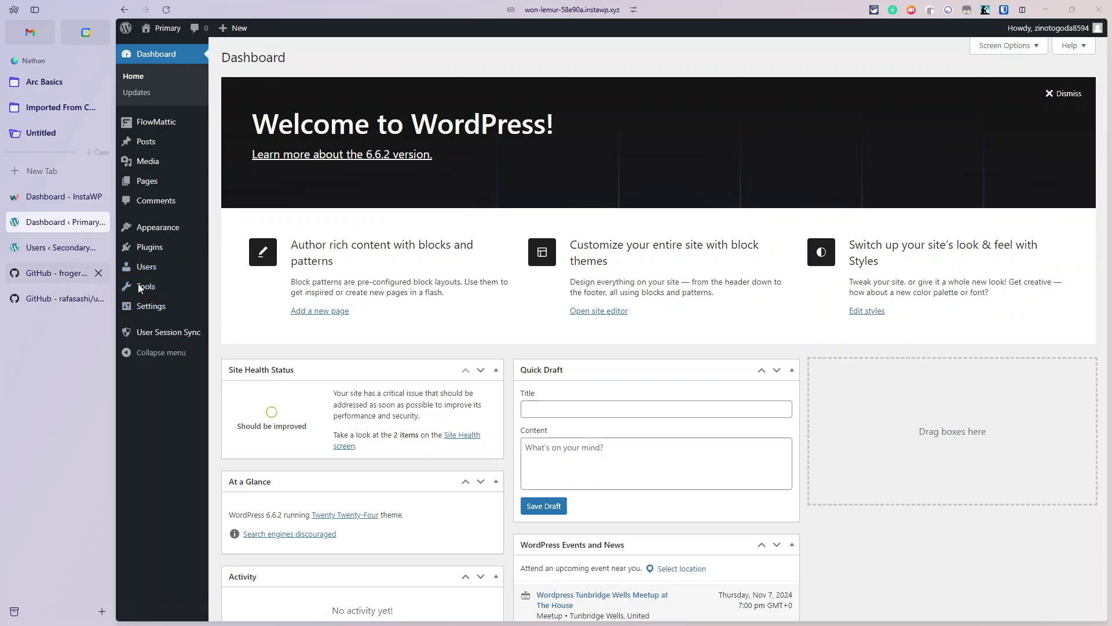
# Bring up the Primary site's WordPress 6.6.2 Dashboard with the Plugins menu item ready.
pyautogui.moveTo(154, 251)
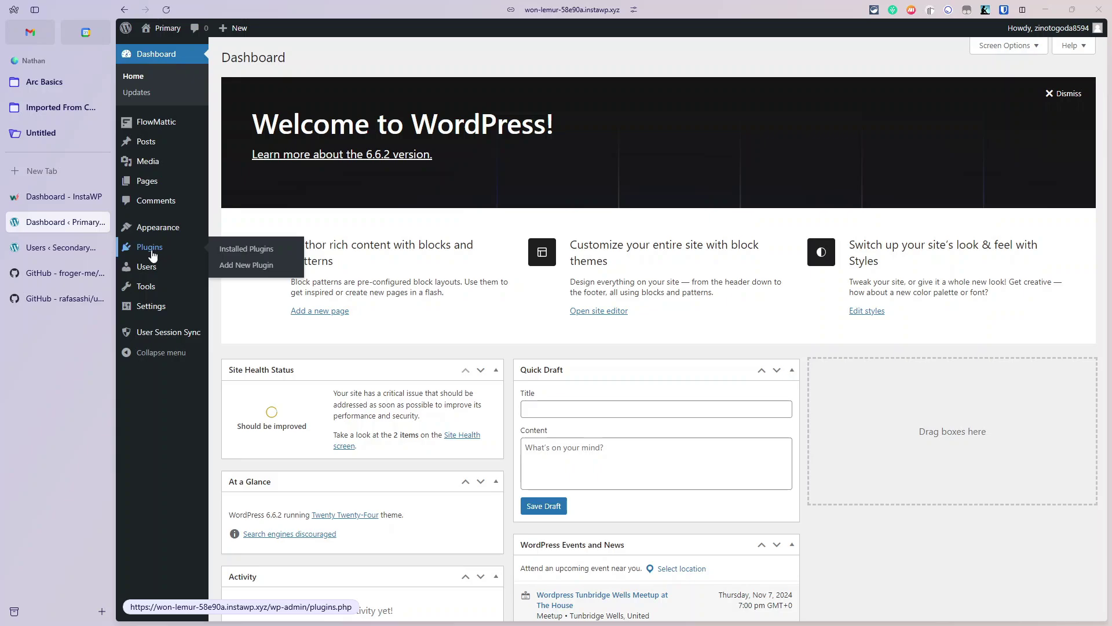
# List the Primary site's plugins, then view the wp-remote-users-sync GitHub repository from the top.
pyautogui.click(152, 253)
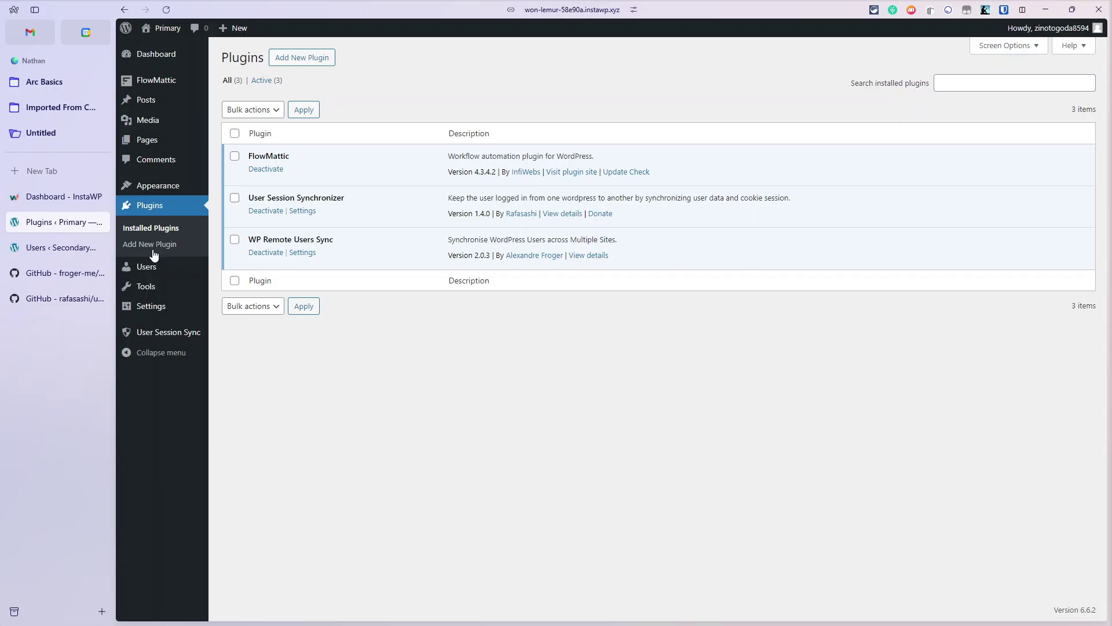
pyautogui.click(58, 273)
pyautogui.scroll(20, 391, 528)
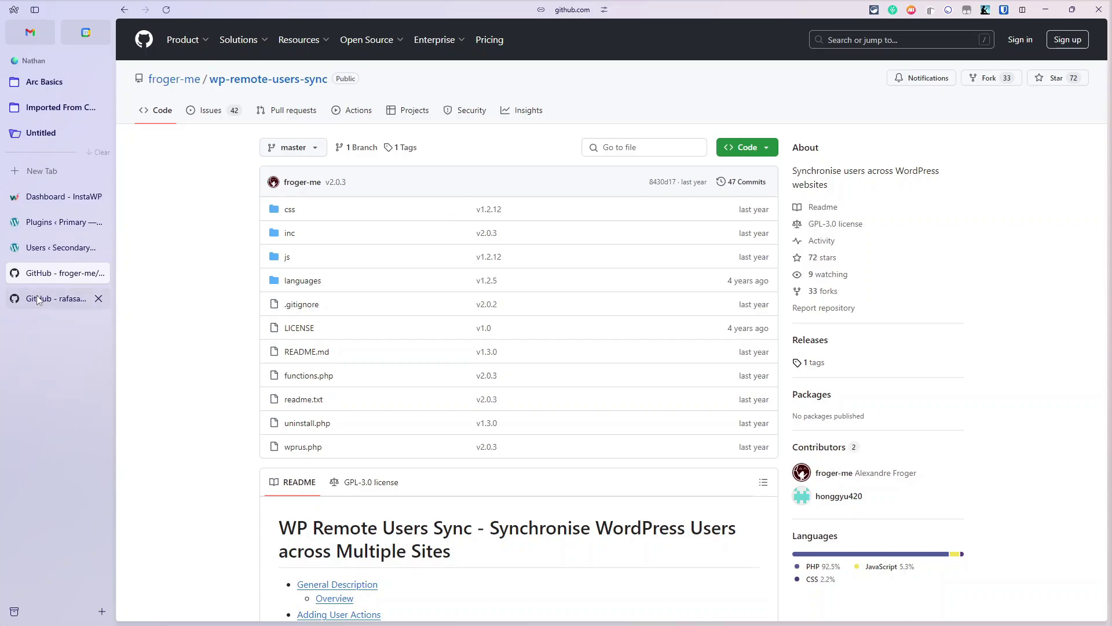
# Review the user-session-synchronizer GitHub repository and come back to the Primary site's Plugins list.
pyautogui.click(53, 252)
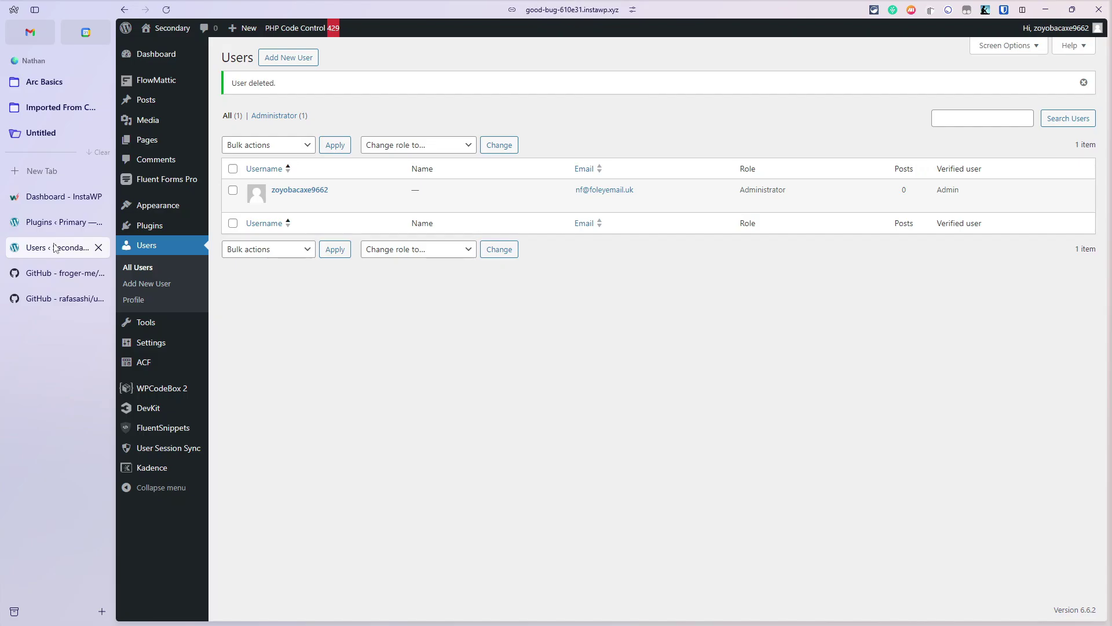
pyautogui.click(61, 223)
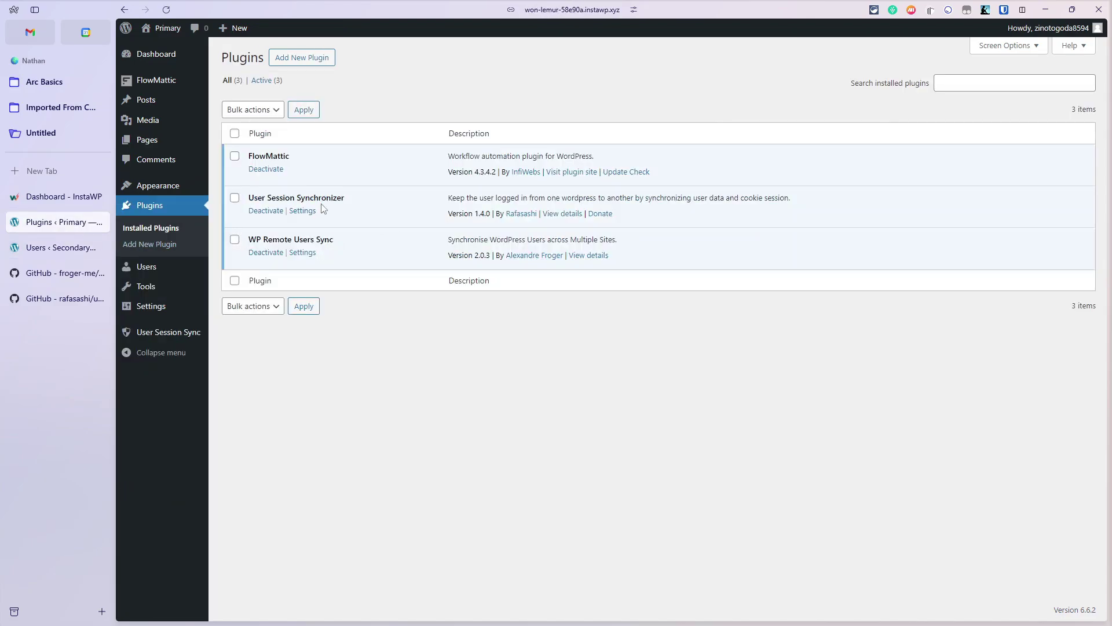
pyautogui.click(58, 299)
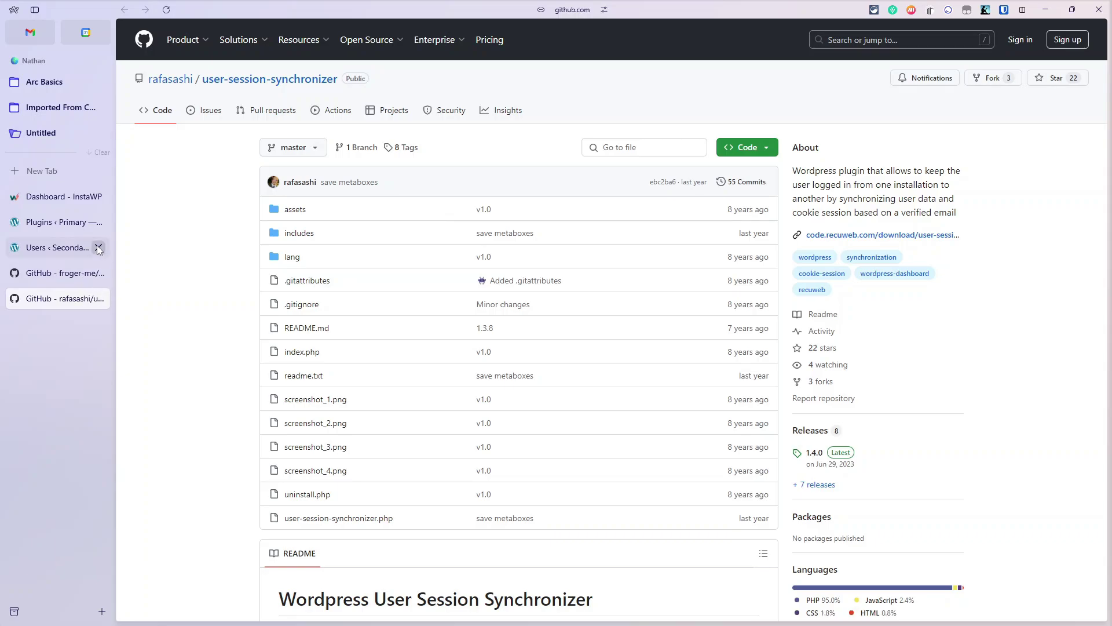
pyautogui.click(42, 225)
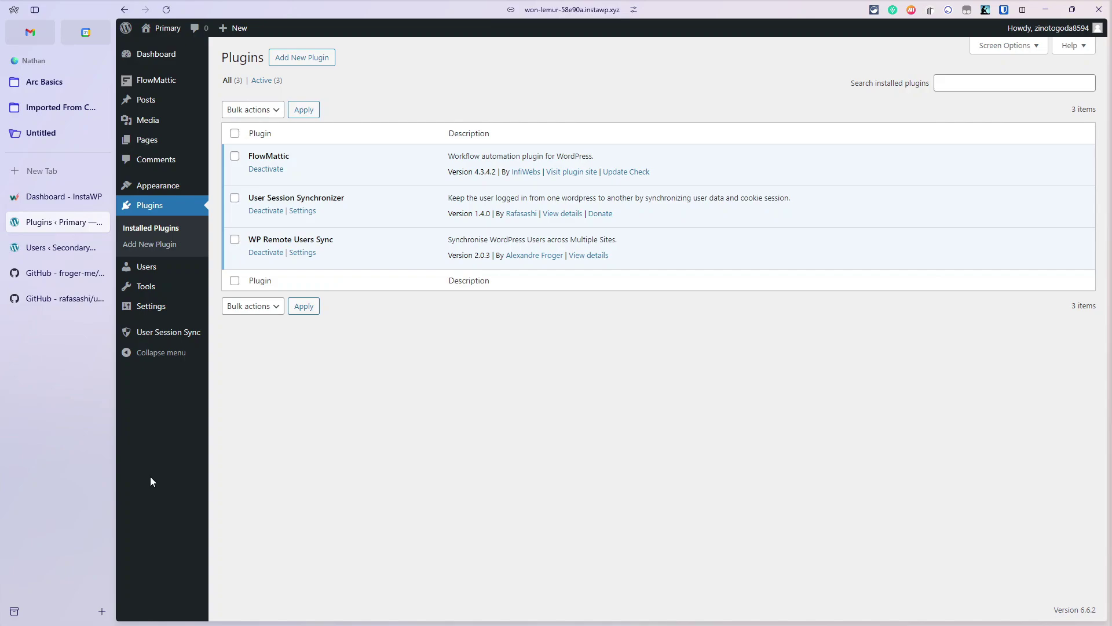
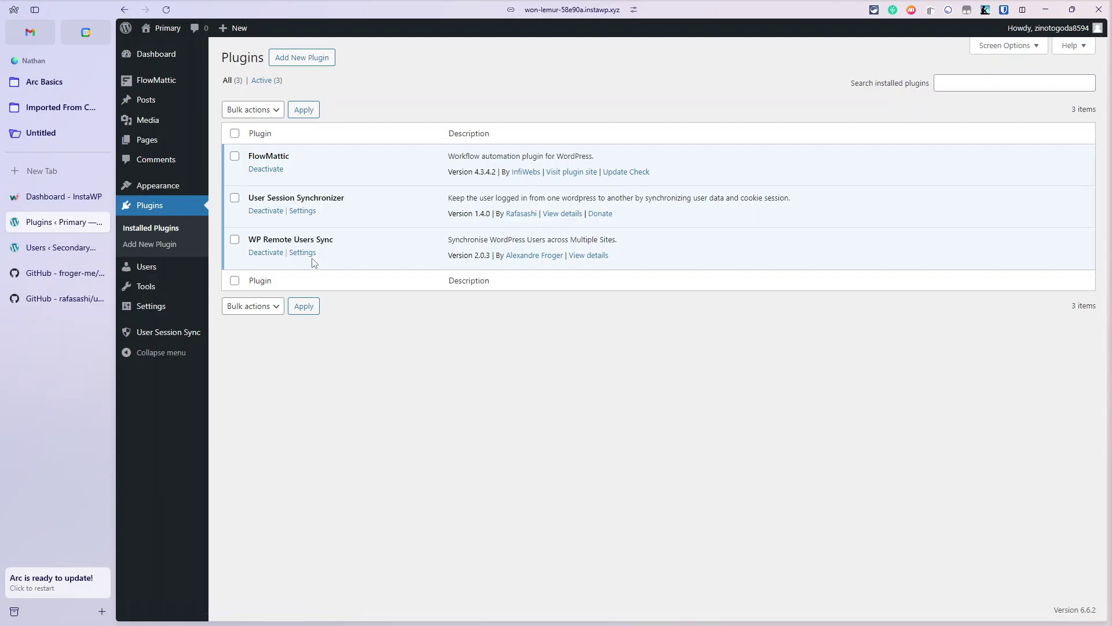
# Compare the Security tab's encryption and signature keys with the Notepad notes, then go back to Remote Sites.
pyautogui.click(307, 256)
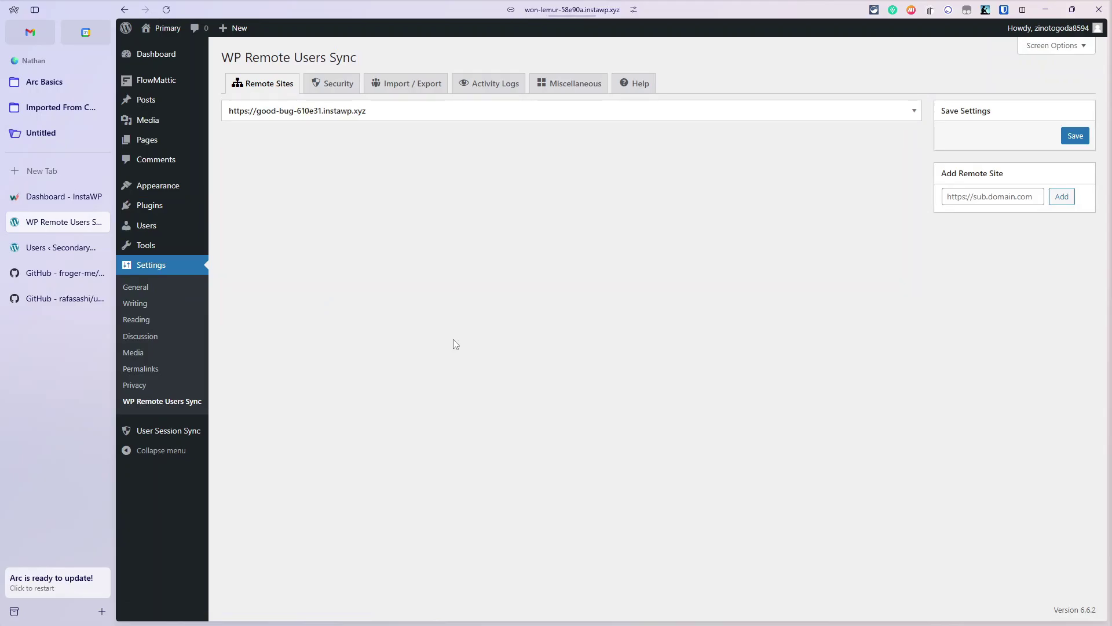
pyautogui.click(337, 83)
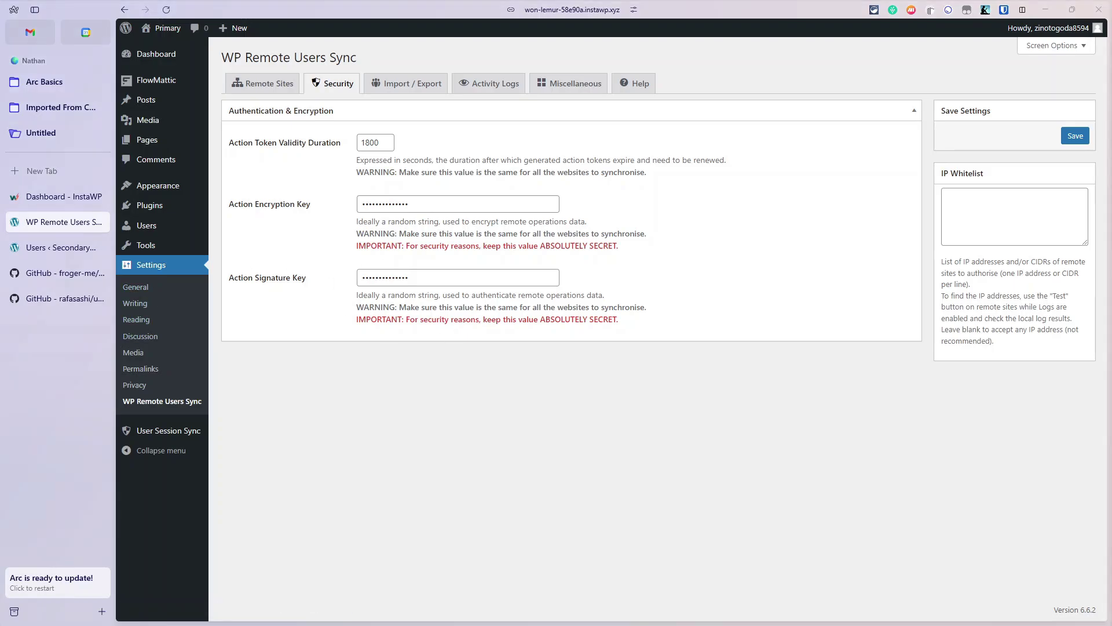
pyautogui.hotkey('alt', 'Tab')
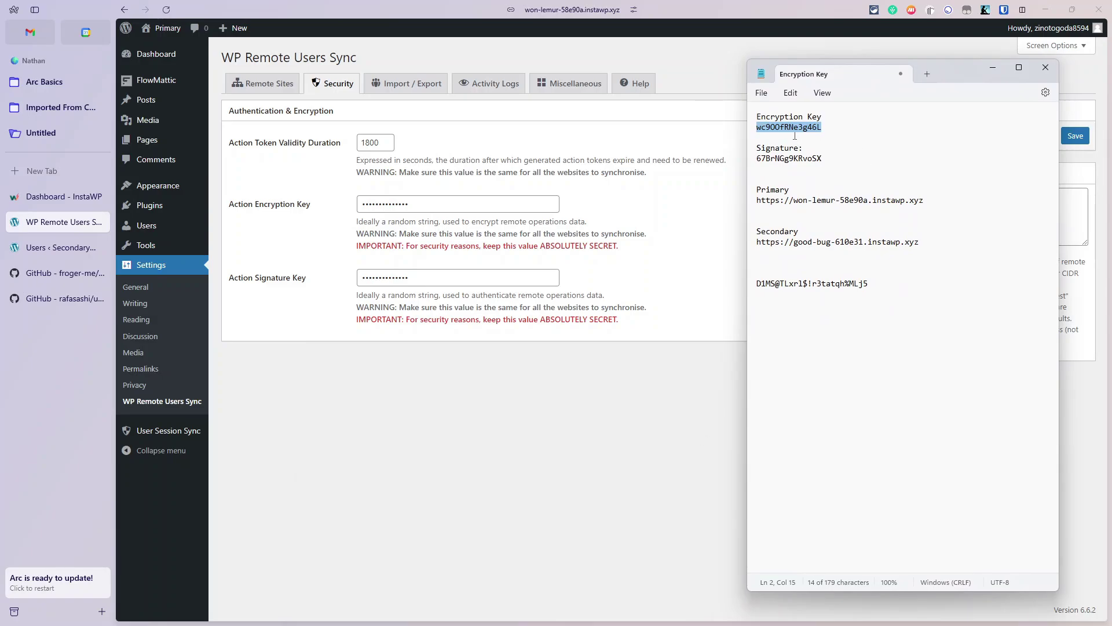
pyautogui.doubleClick(789, 158)
pyautogui.doubleClick(789, 128)
pyautogui.doubleClick(789, 158)
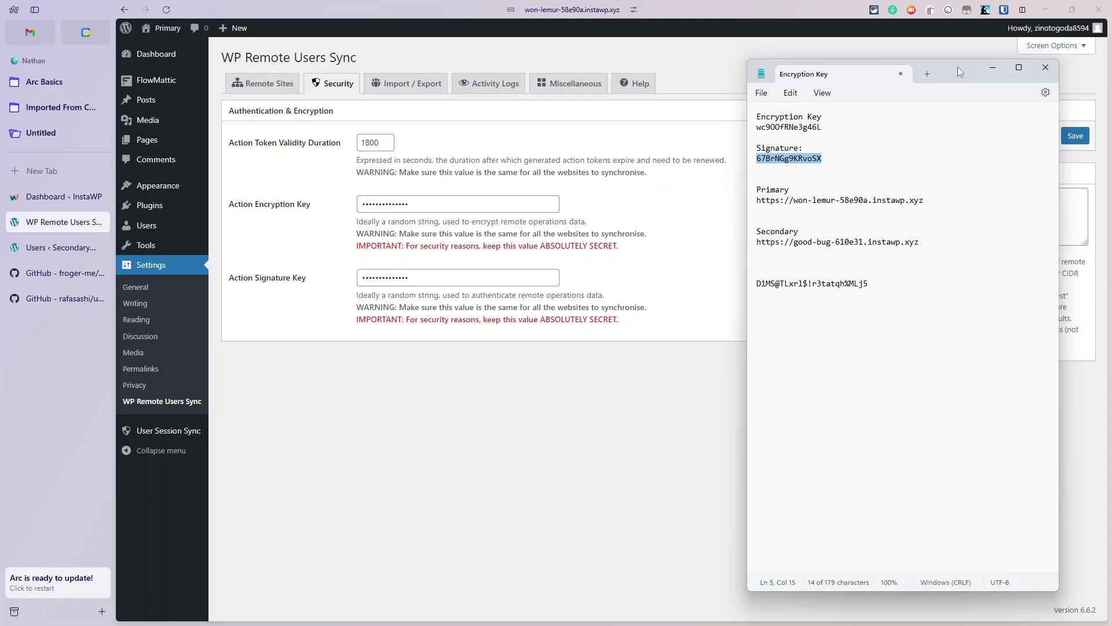
pyautogui.moveTo(957, 68); pyautogui.dragTo(788, 97)
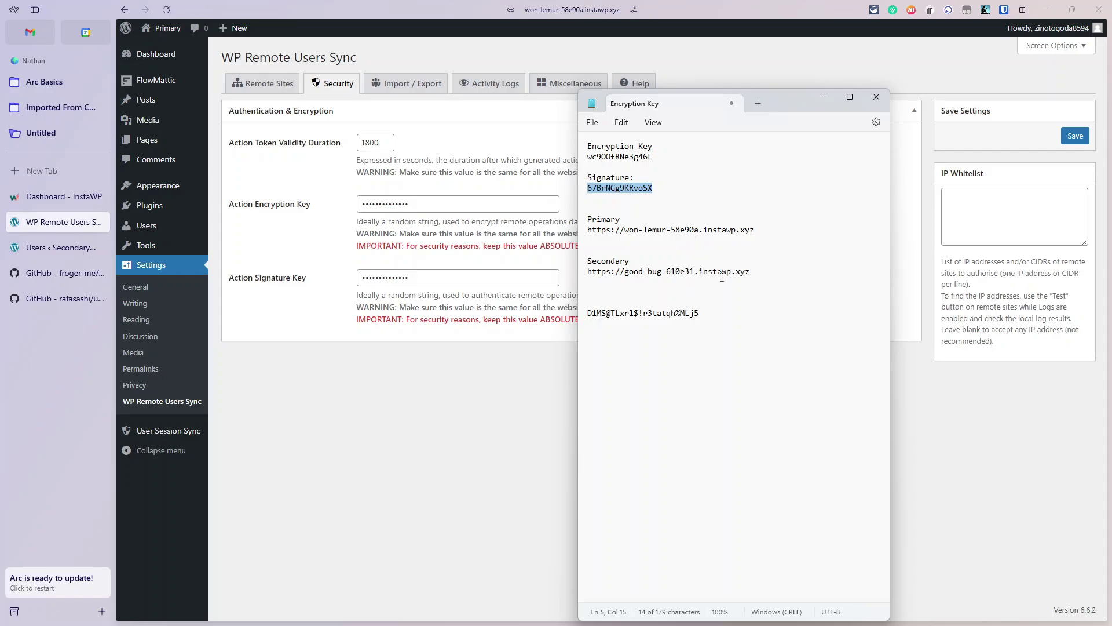
pyautogui.moveTo(779, 102); pyautogui.dragTo(220, 242)
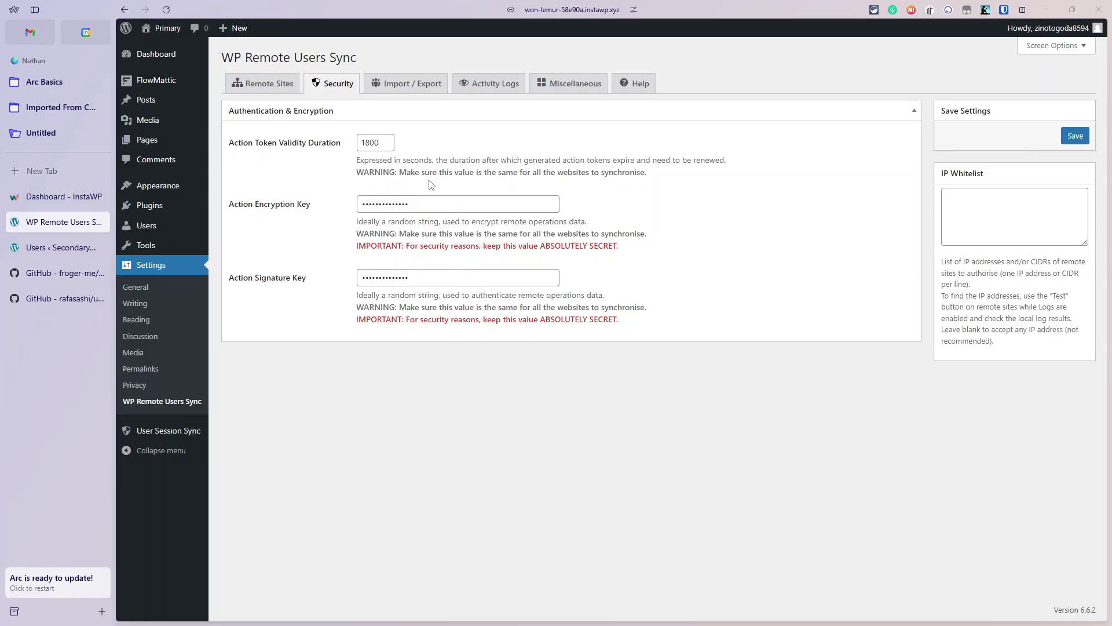
pyautogui.click(279, 96)
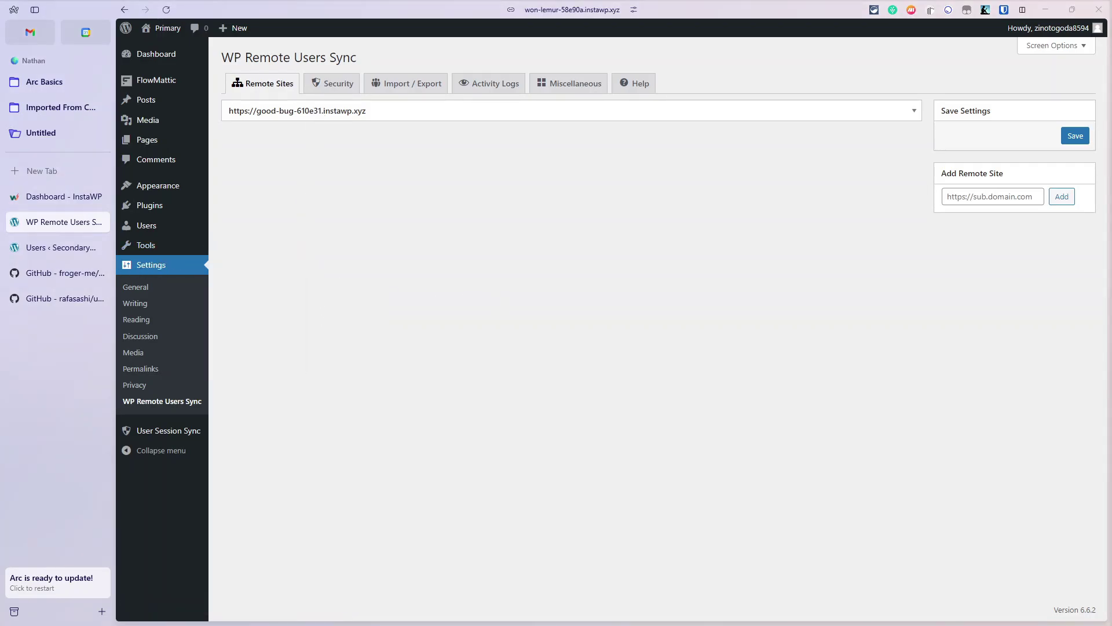
pyautogui.hotkey('alt', 'Tab')
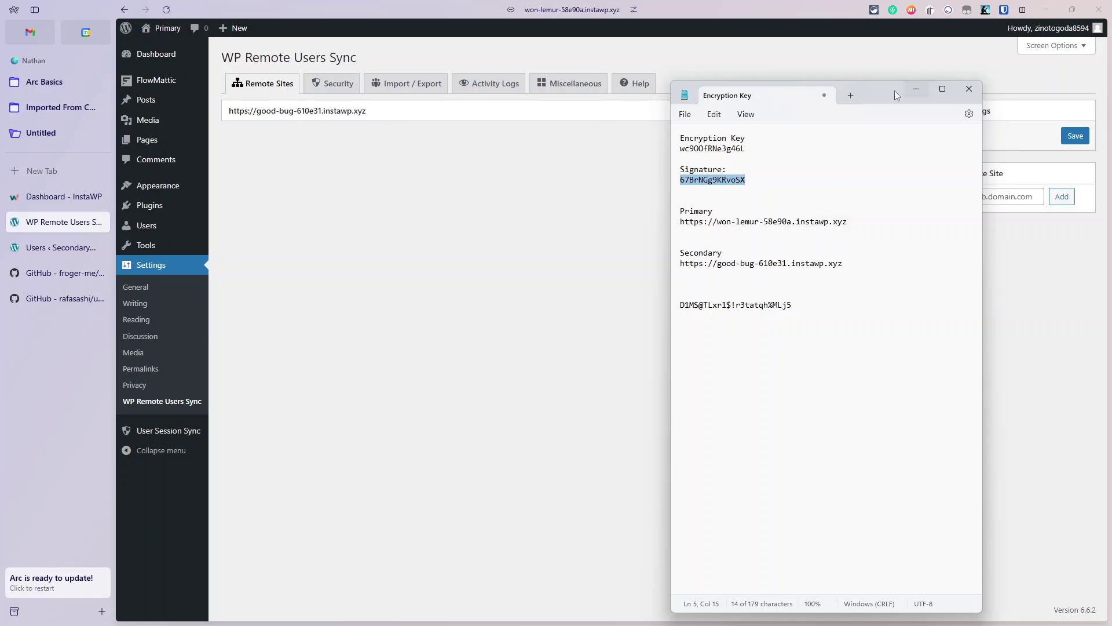
pyautogui.moveTo(859, 93); pyautogui.dragTo(671, 140)
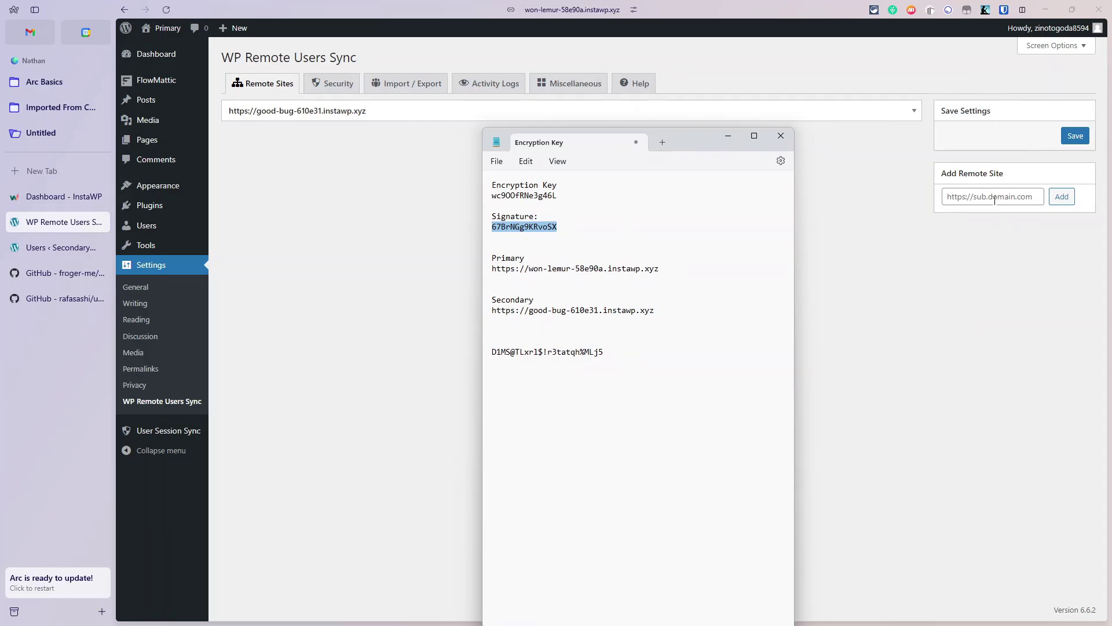
pyautogui.click(728, 136)
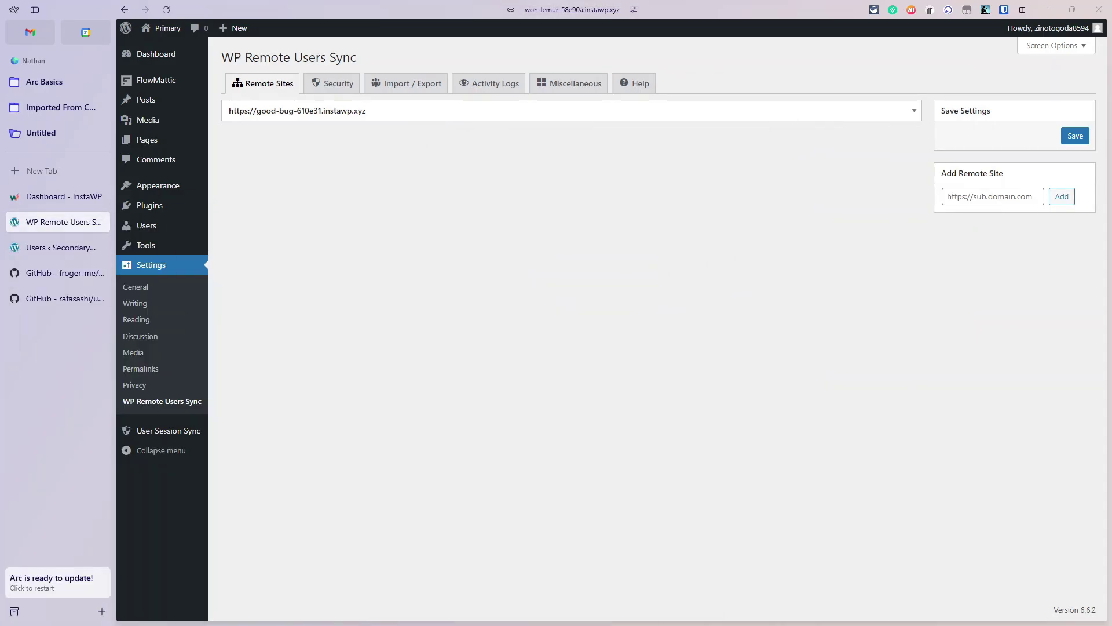
pyautogui.click(894, 112)
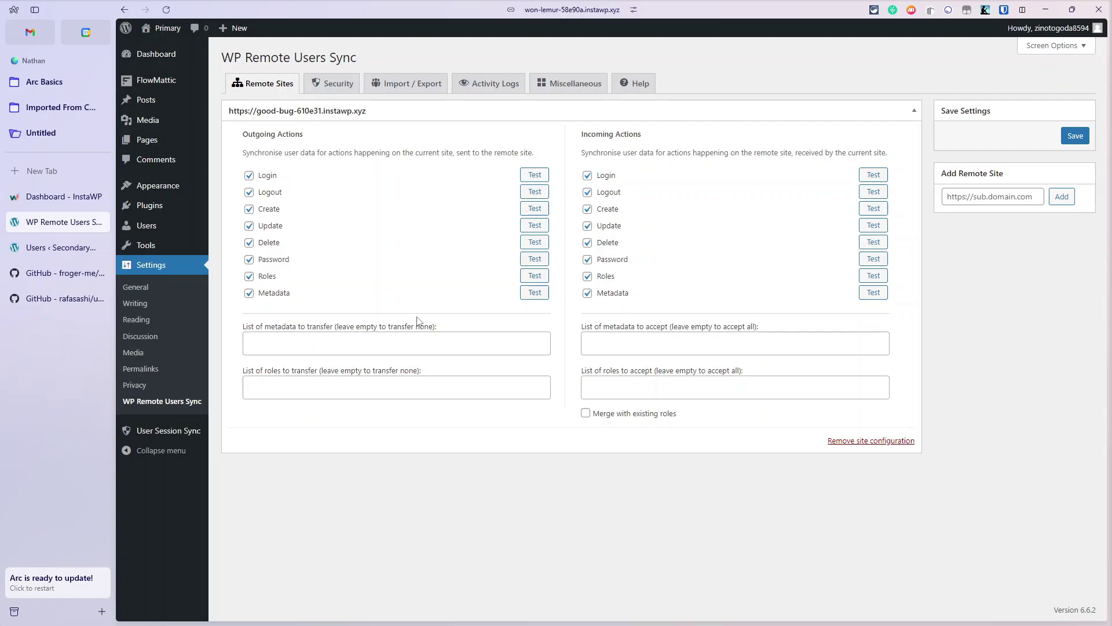
# On the Secondary site, open the WP Remote Users Sync Security tab beside the key notes.
pyautogui.click(51, 249)
pyautogui.moveTo(169, 452)
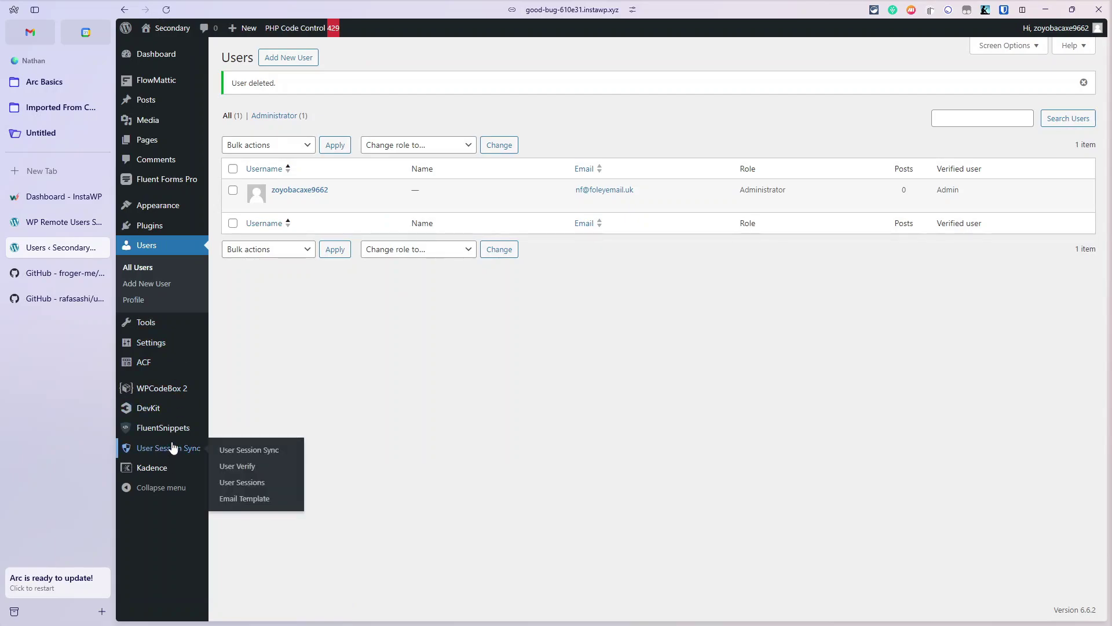
pyautogui.moveTo(161, 350)
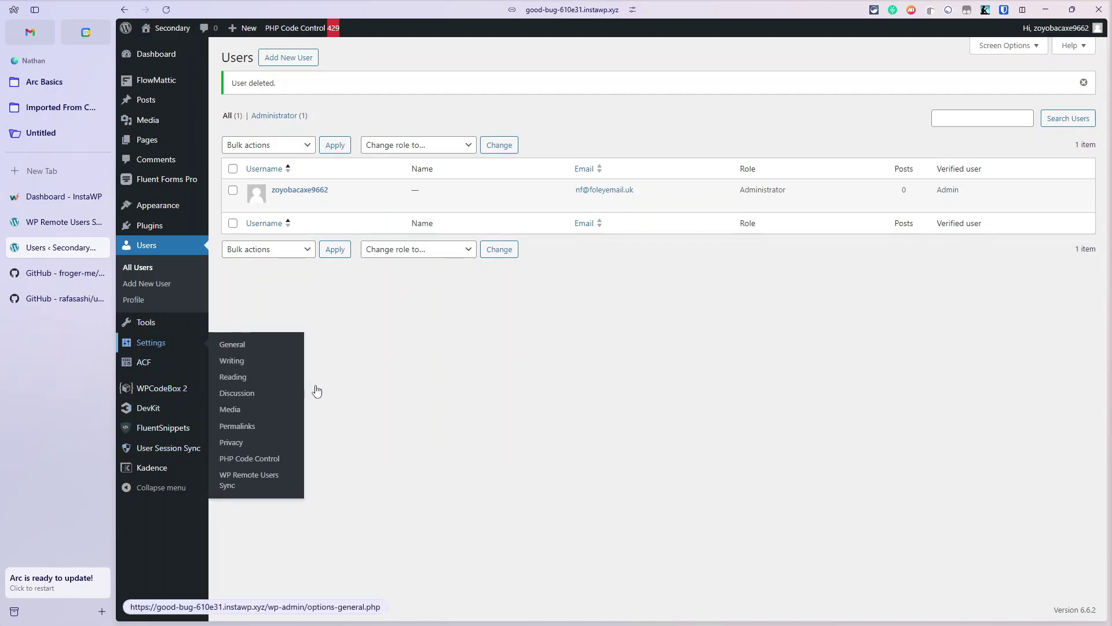
pyautogui.click(237, 473)
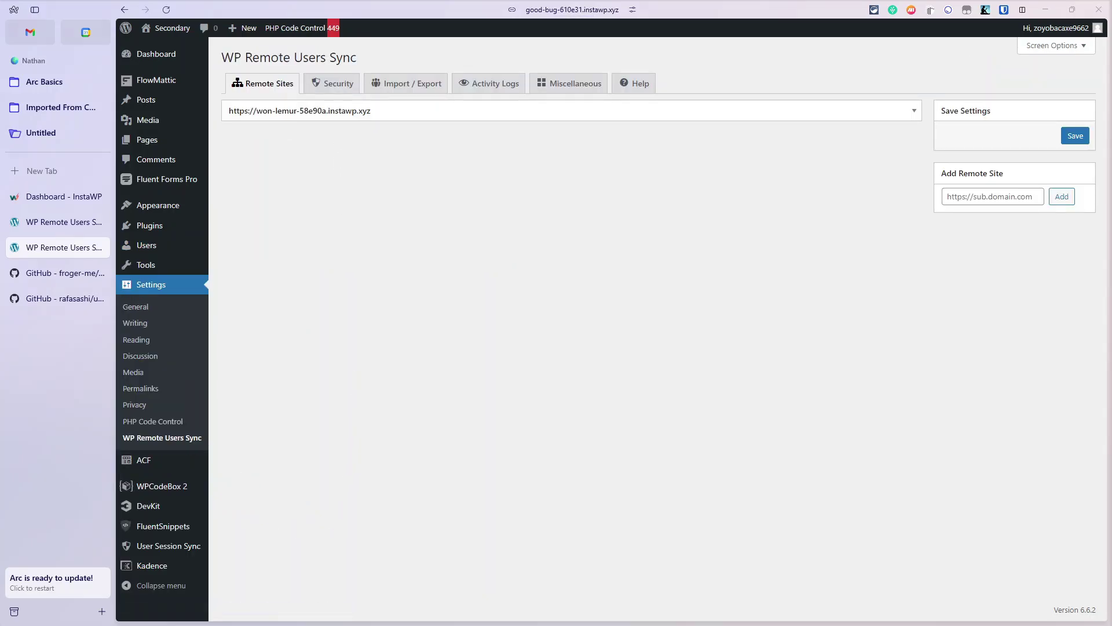
pyautogui.hotkey('alt', 'Tab')
pyautogui.moveTo(662, 196); pyautogui.dragTo(693, 191)
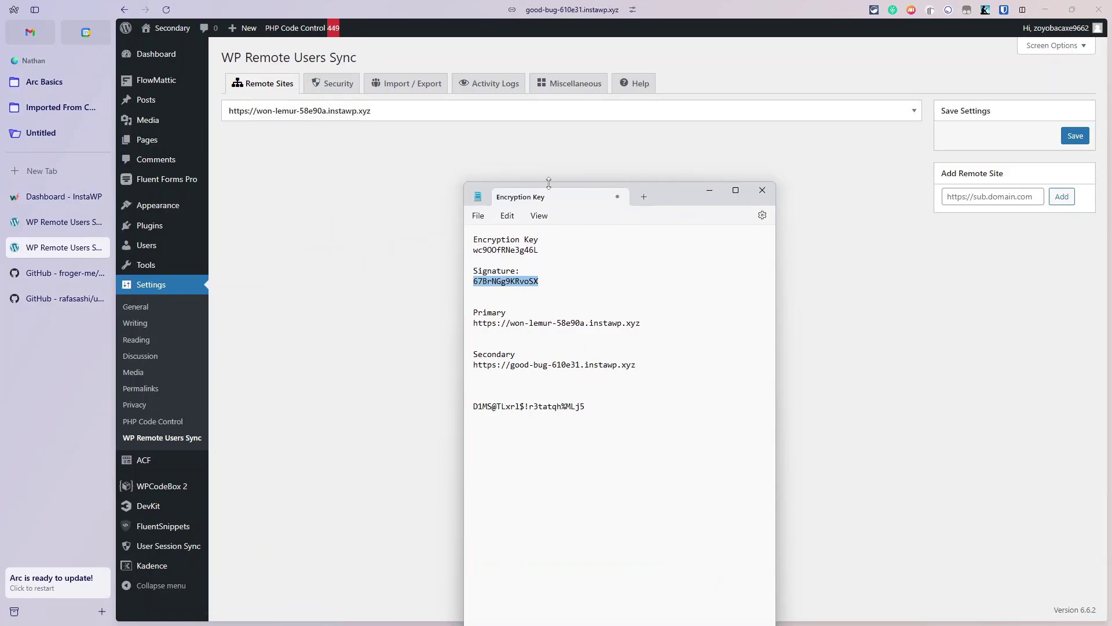
pyautogui.click(333, 84)
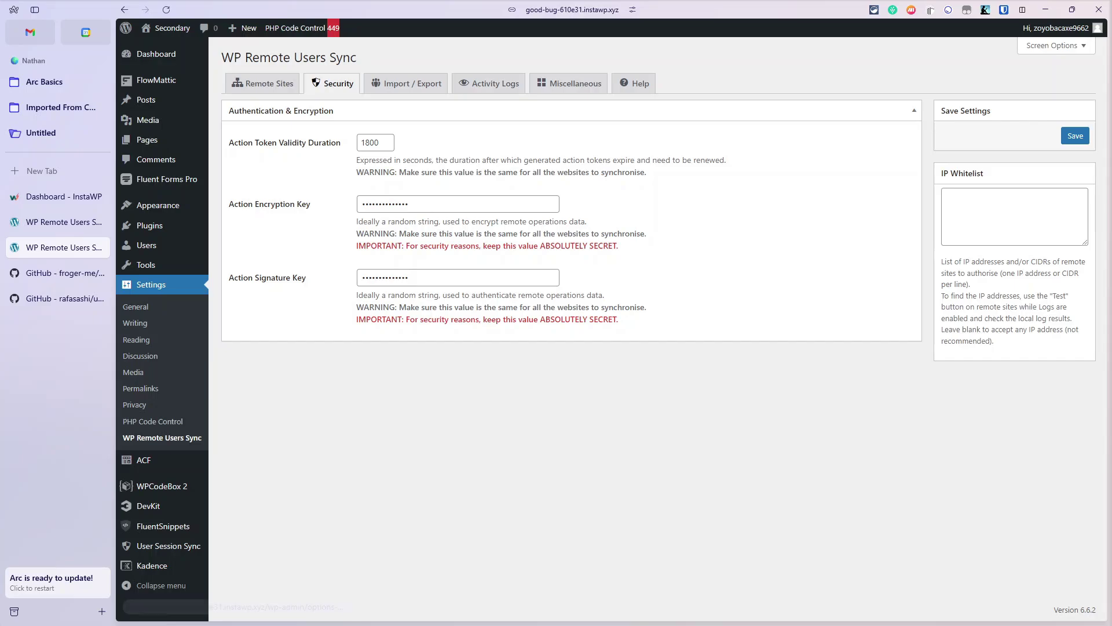
# Check Secondary's keys against the notes, hide Notepad, and open the Users list.
pyautogui.hotkey('alt', 'Tab')
pyautogui.moveTo(662, 196); pyautogui.dragTo(875, 103)
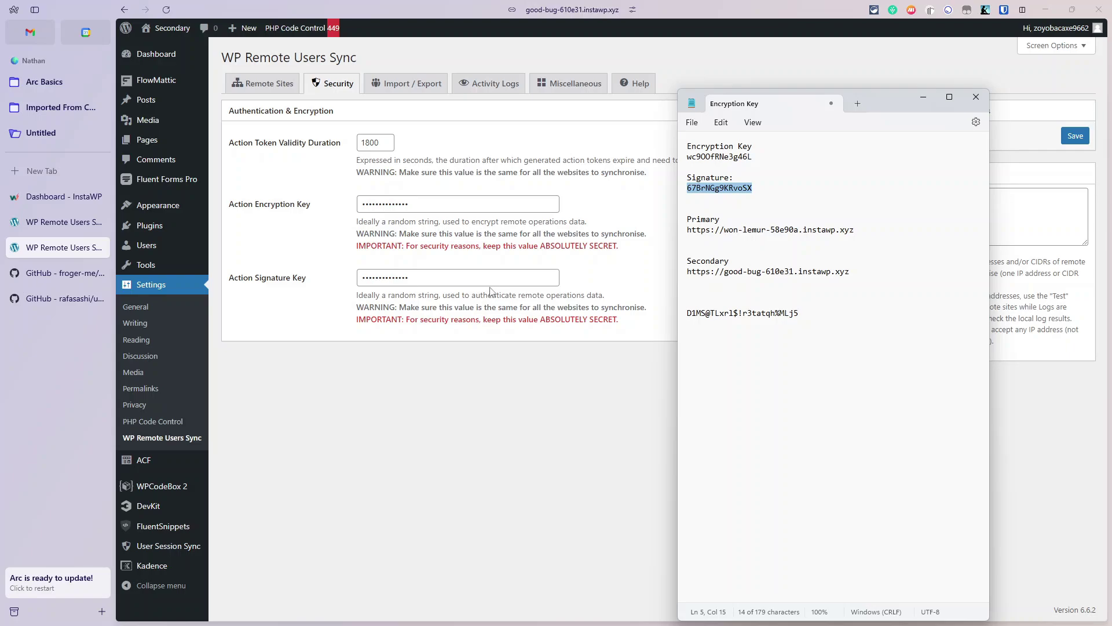
pyautogui.click(923, 97)
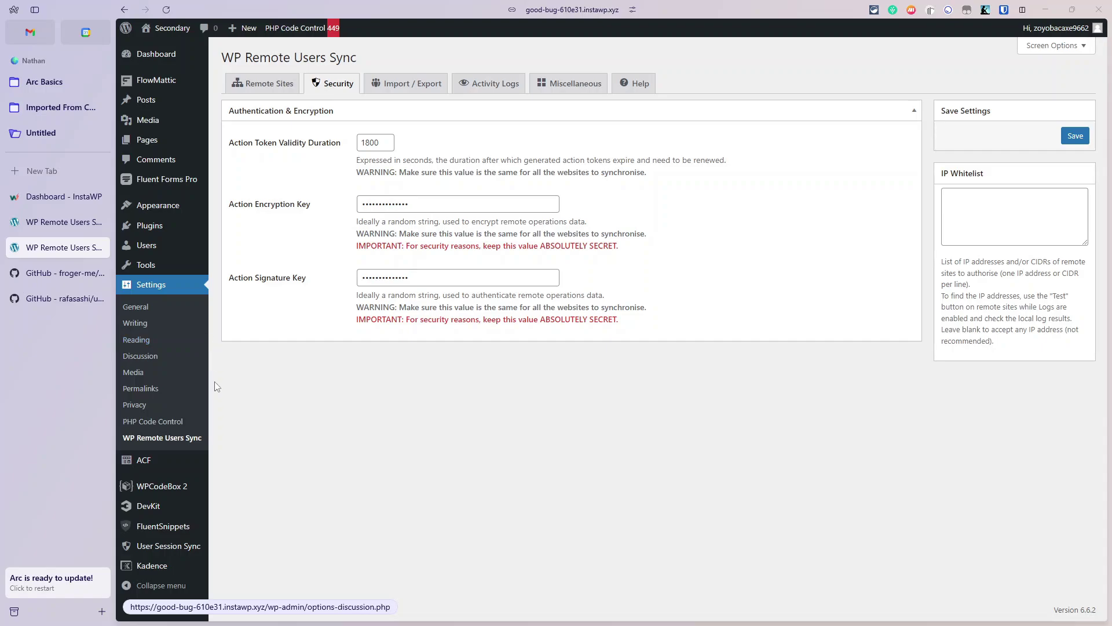
pyautogui.click(158, 247)
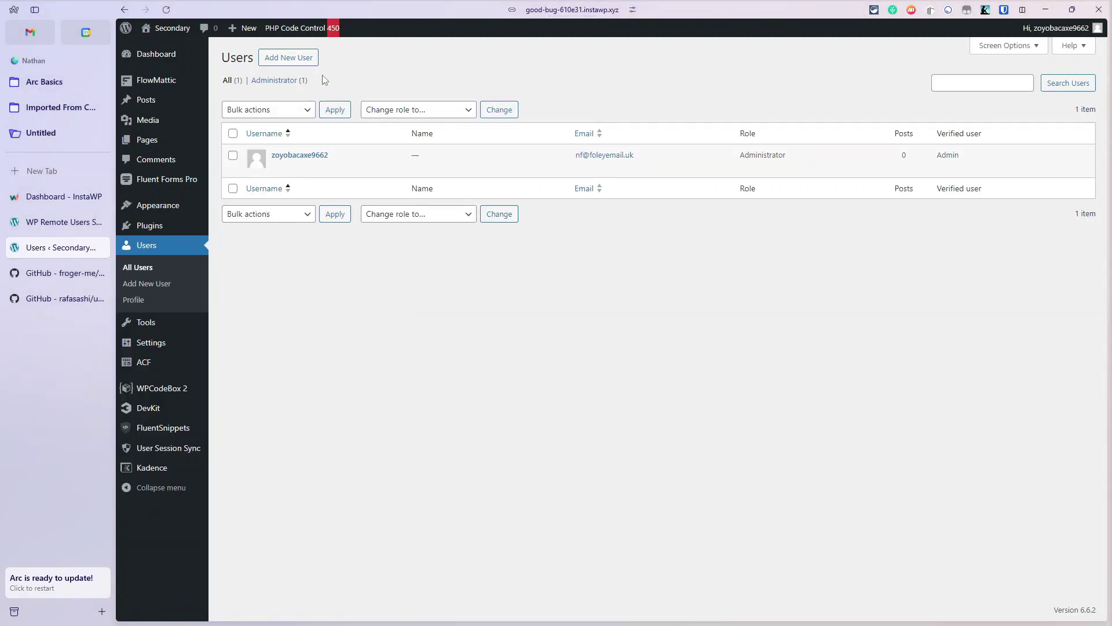
# On Primary, add a new user 'burt' with an e-mail from the suggestions.
pyautogui.click(61, 226)
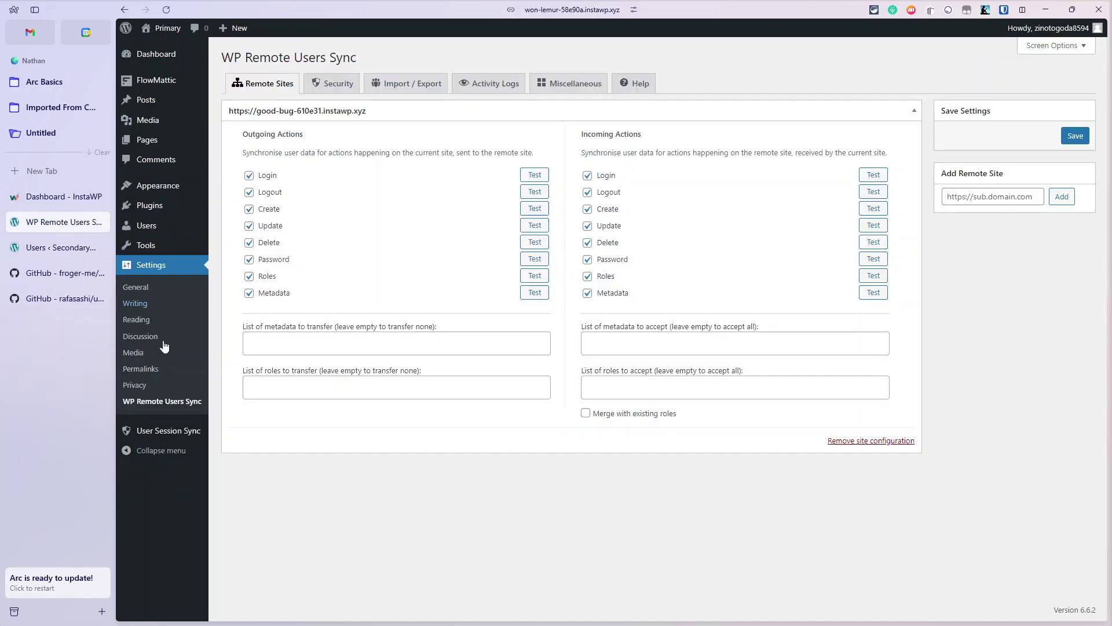
pyautogui.click(152, 231)
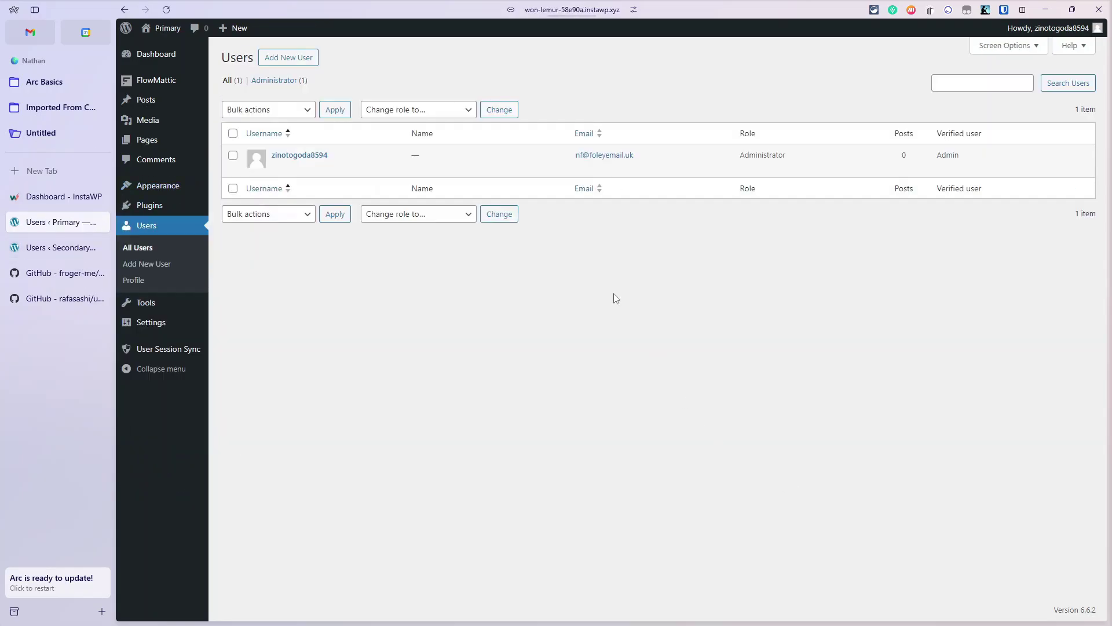
pyautogui.click(292, 57)
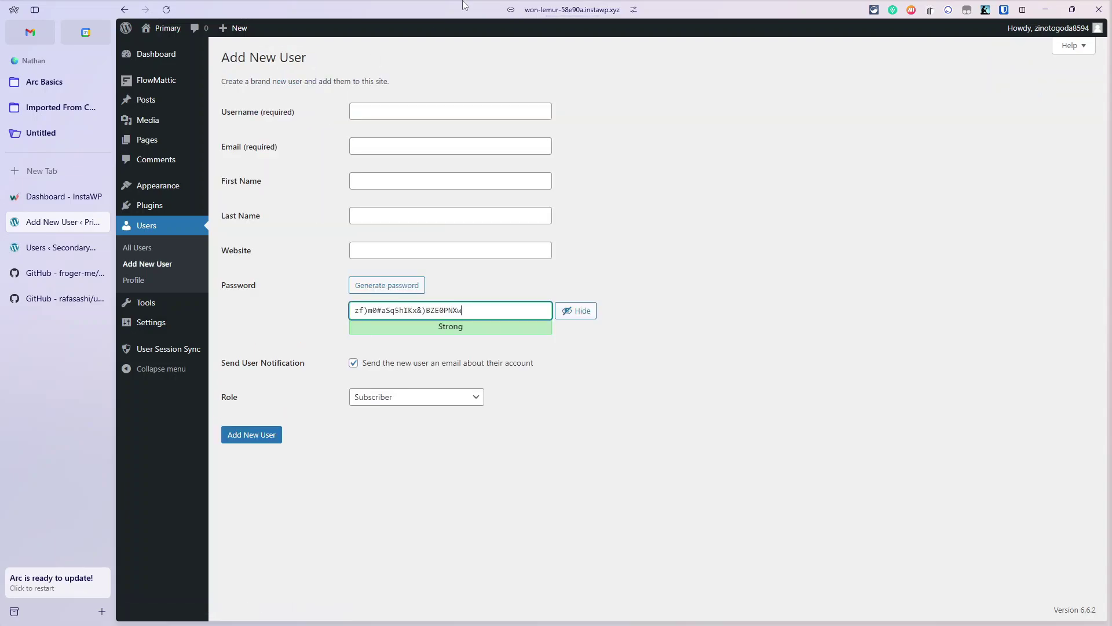
pyautogui.click(391, 117)
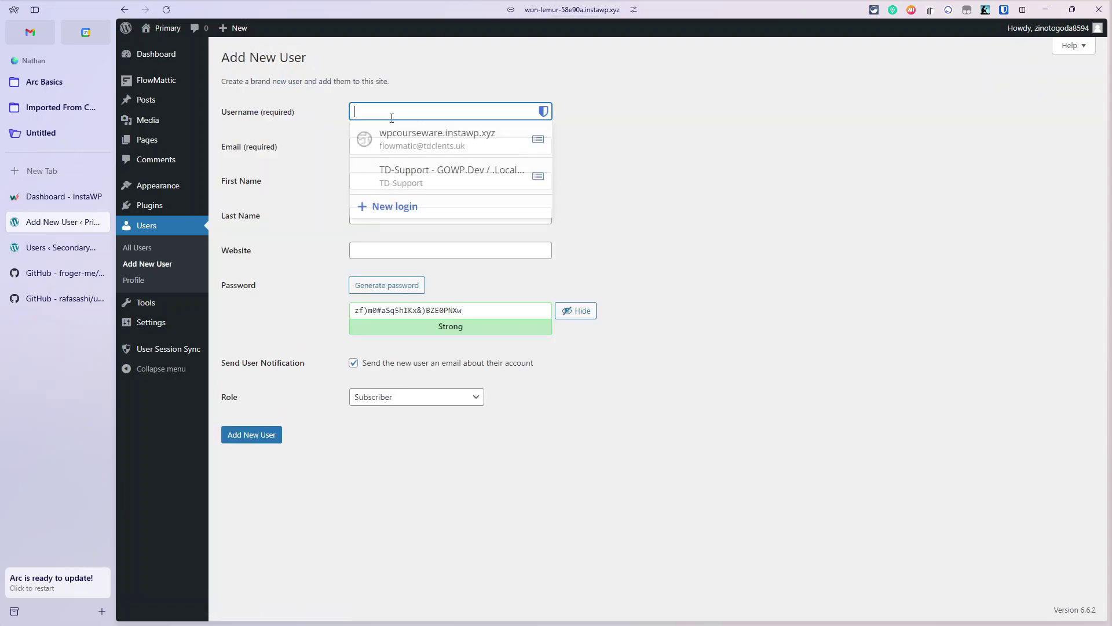
pyautogui.write('burt')
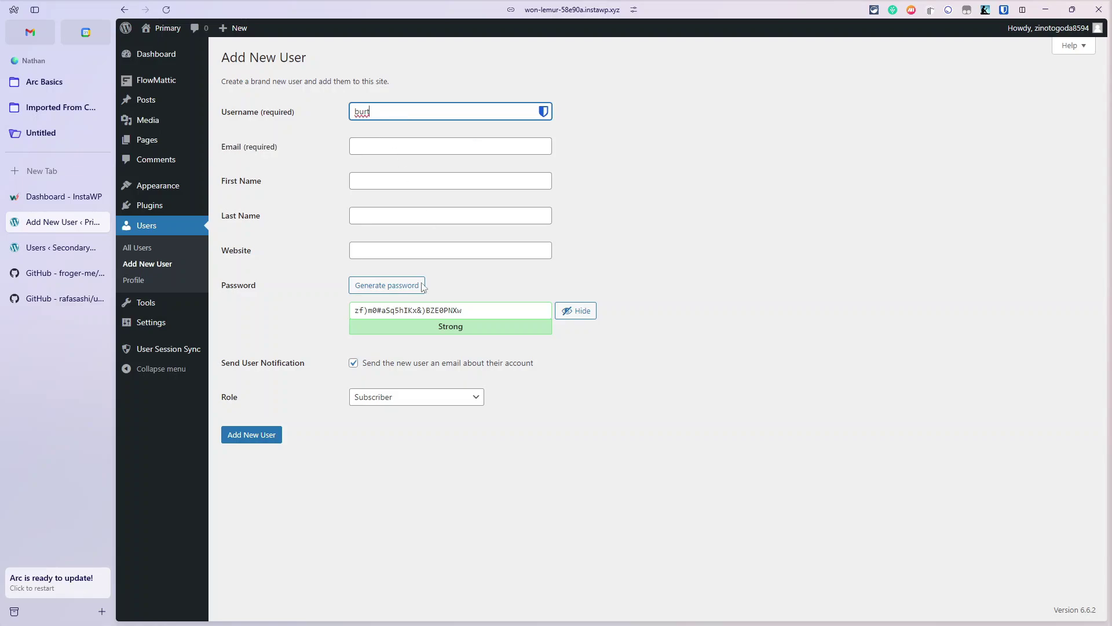
pyautogui.click(399, 152)
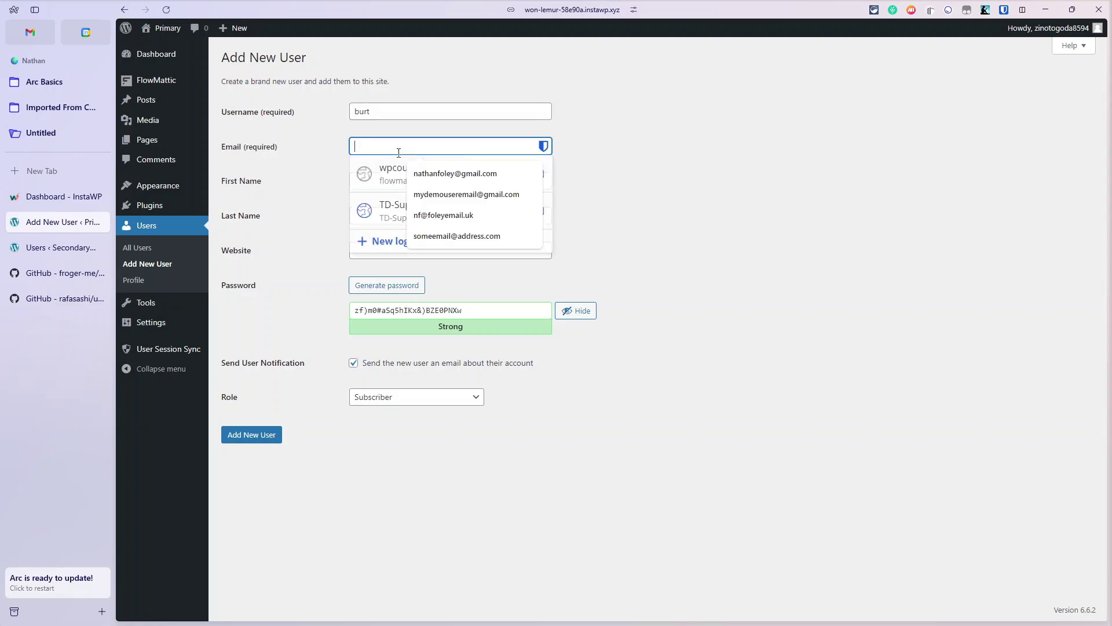
pyautogui.click(419, 174)
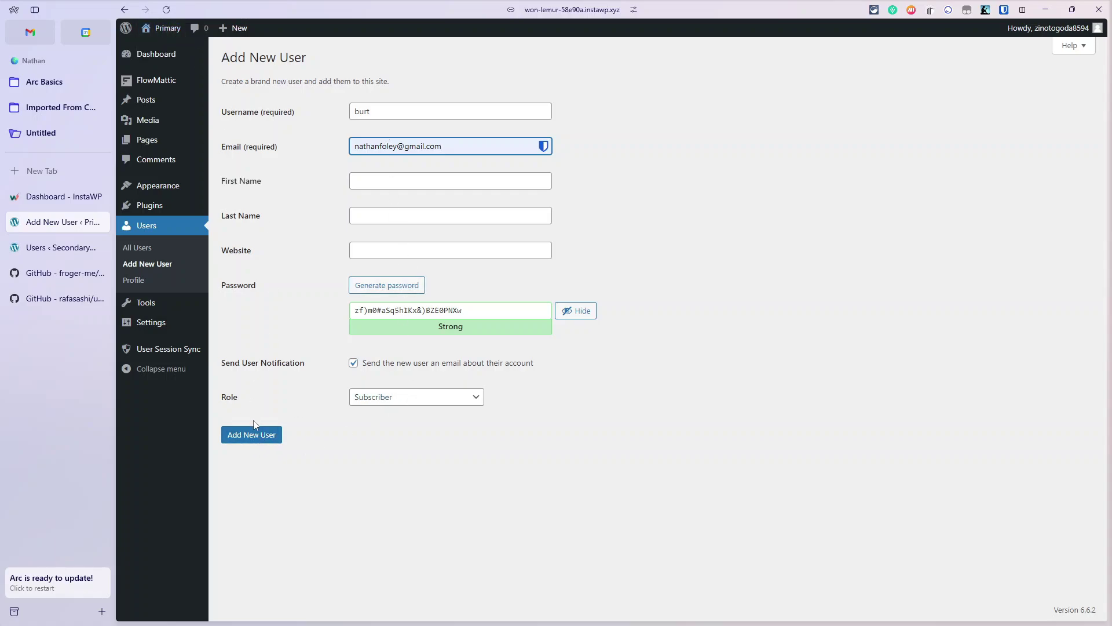
pyautogui.click(251, 439)
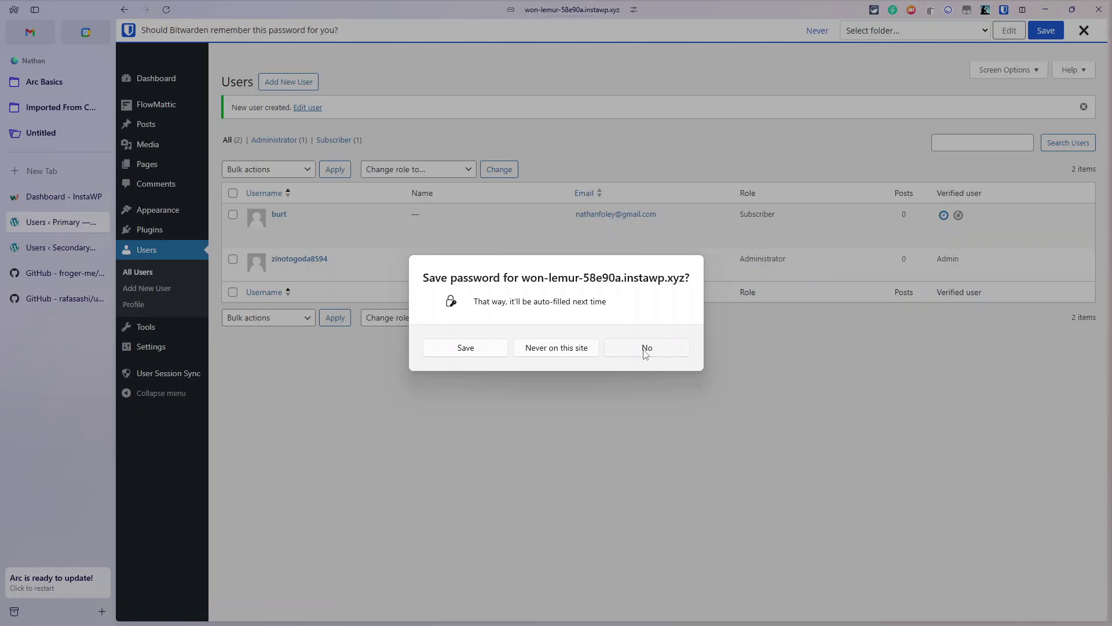
# Decline the password save, reload Secondary's Users, and delete the synced subscriber account.
pyautogui.click(644, 350)
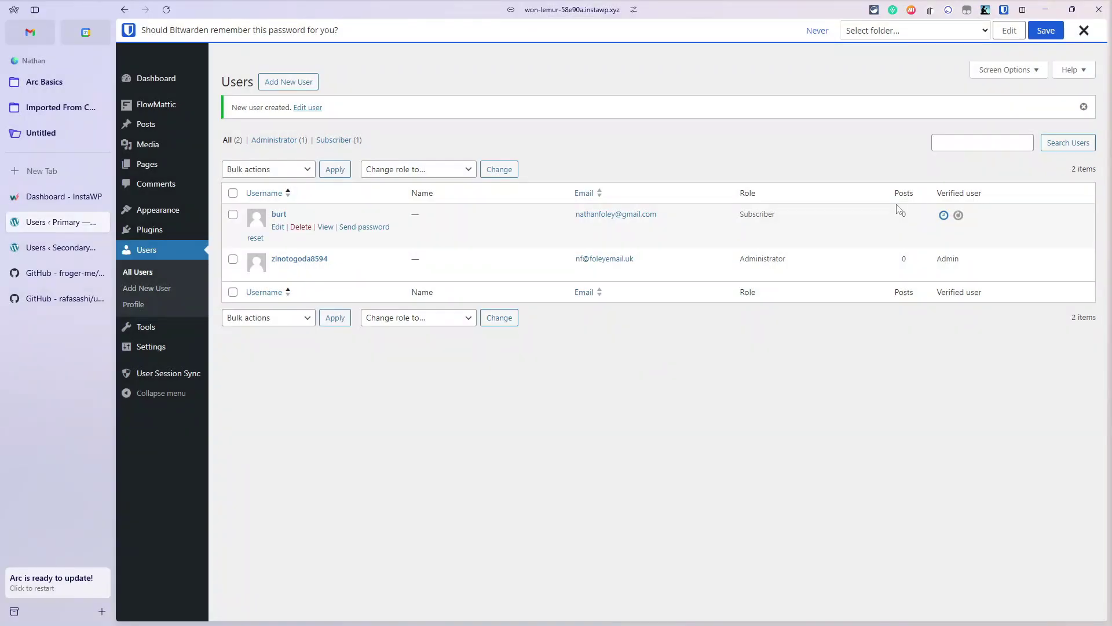
pyautogui.click(51, 249)
pyautogui.click(166, 9)
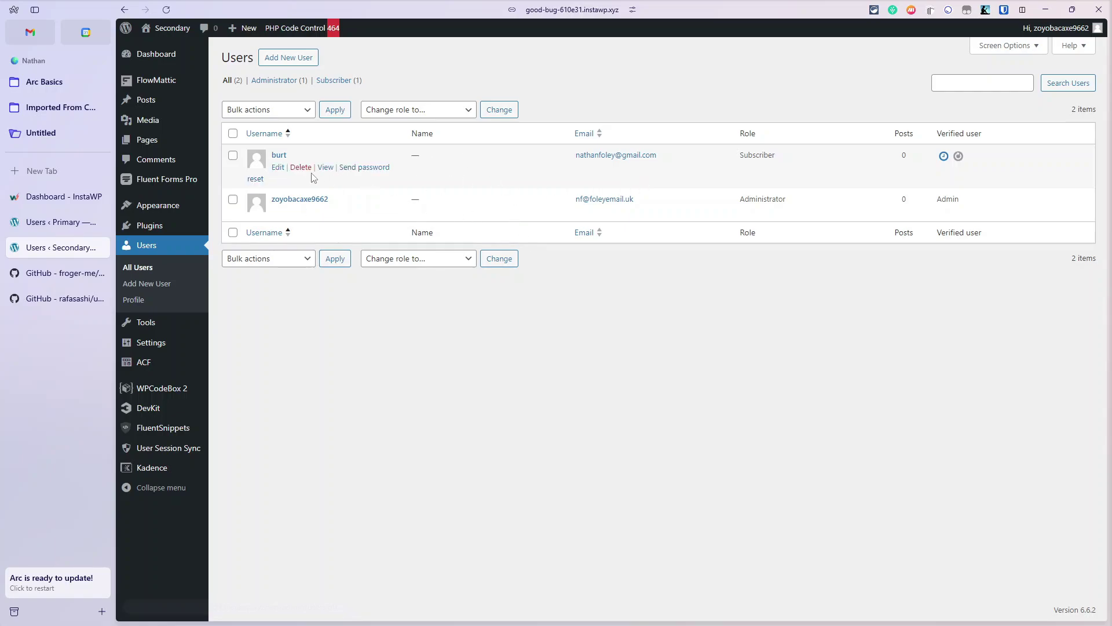
pyautogui.click(301, 168)
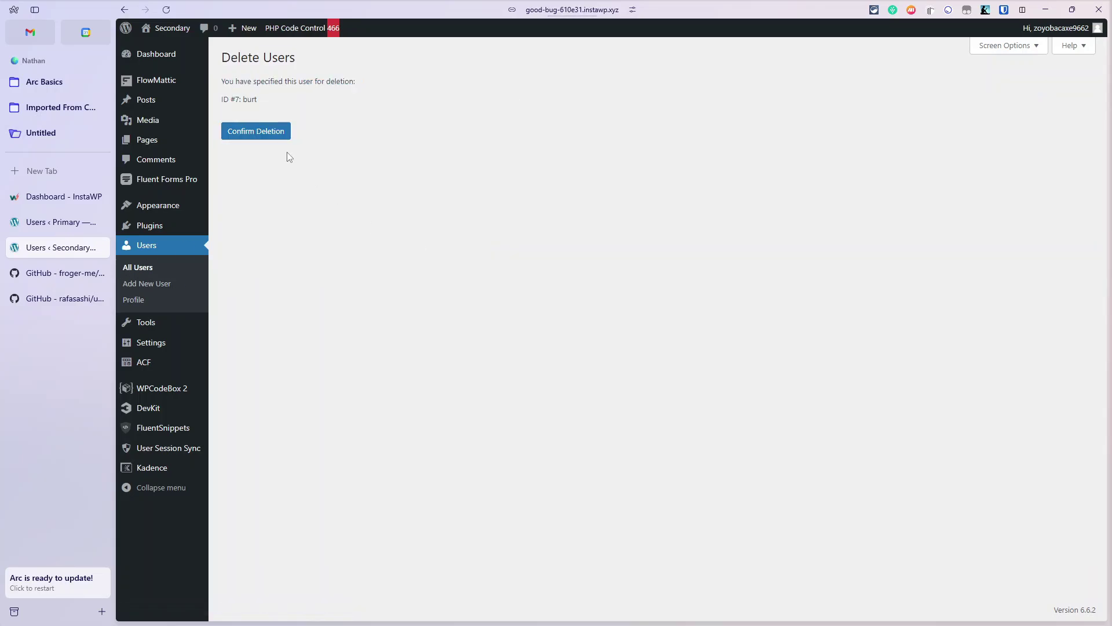
pyautogui.click(275, 132)
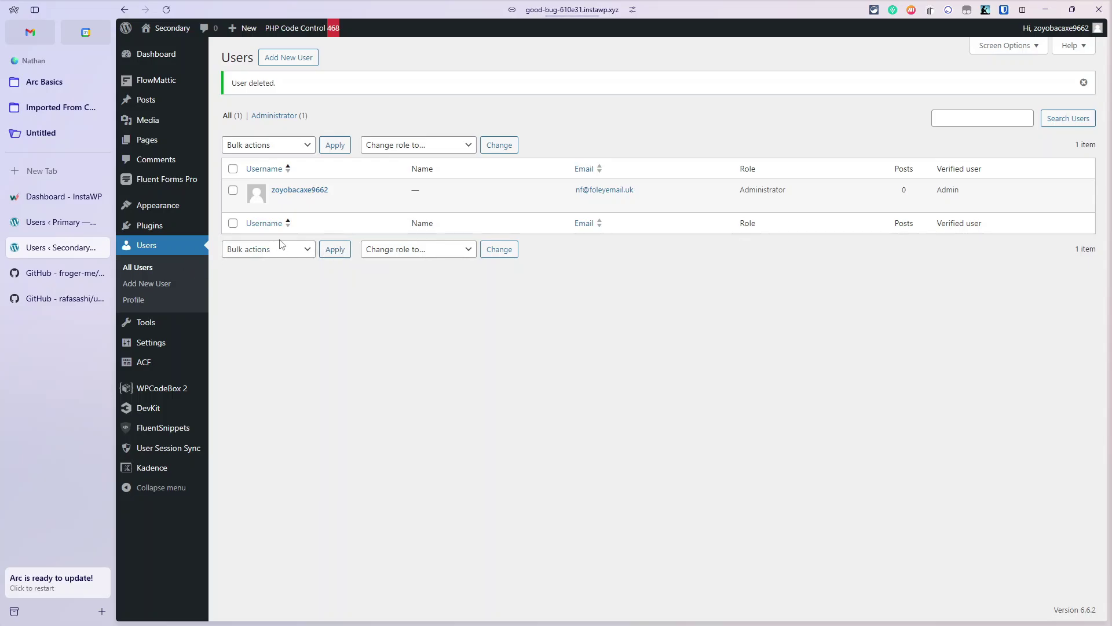
# Reload Primary's user list to confirm the deletion synced, then return to Secondary.
pyautogui.click(58, 222)
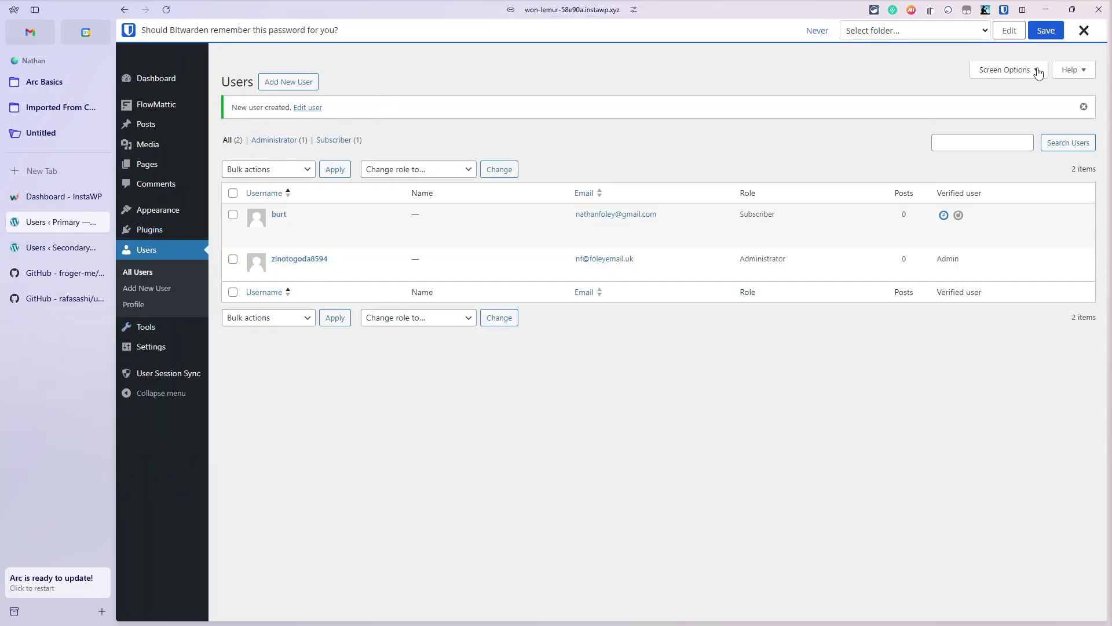
pyautogui.click(1083, 30)
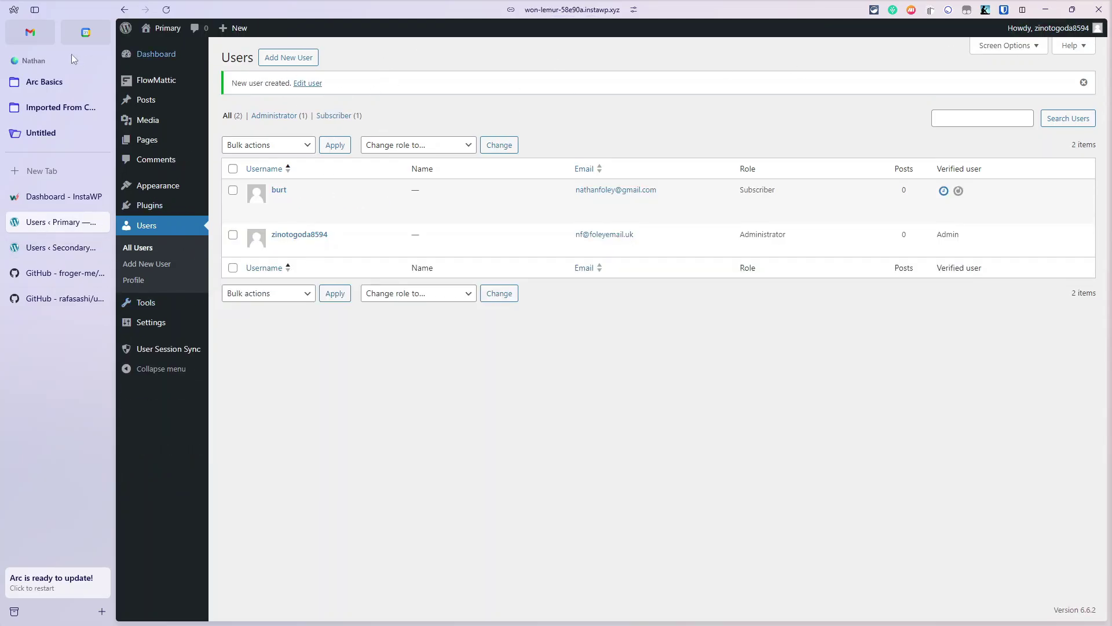
pyautogui.click(167, 10)
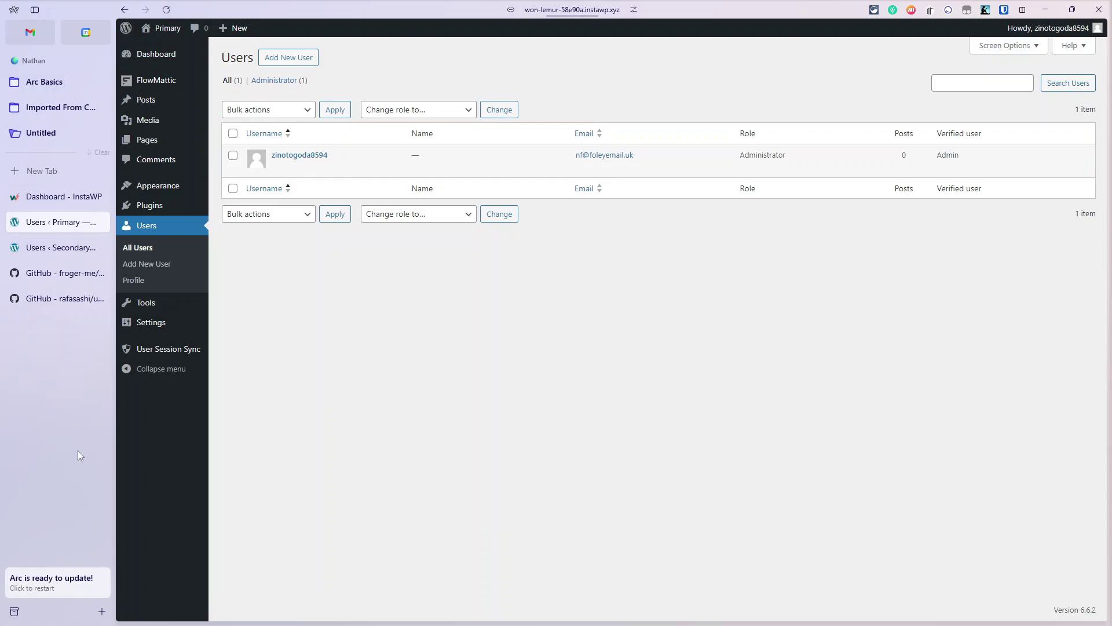
pyautogui.click(46, 252)
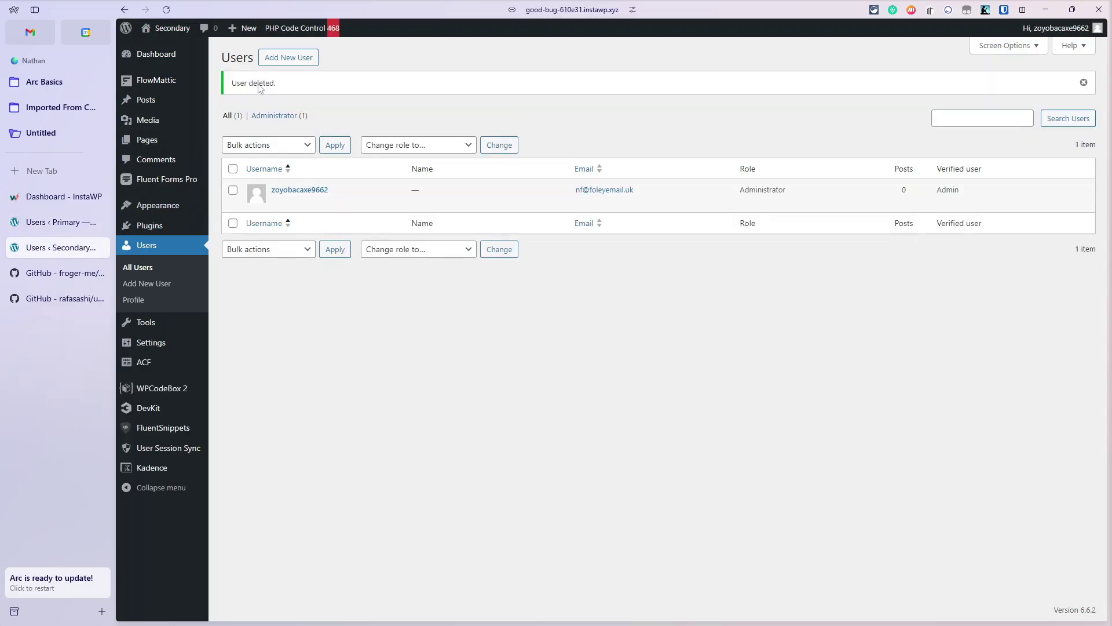
# On Secondary's Add New User form, enter username 'Burt' and the account's e-mail.
pyautogui.click(299, 59)
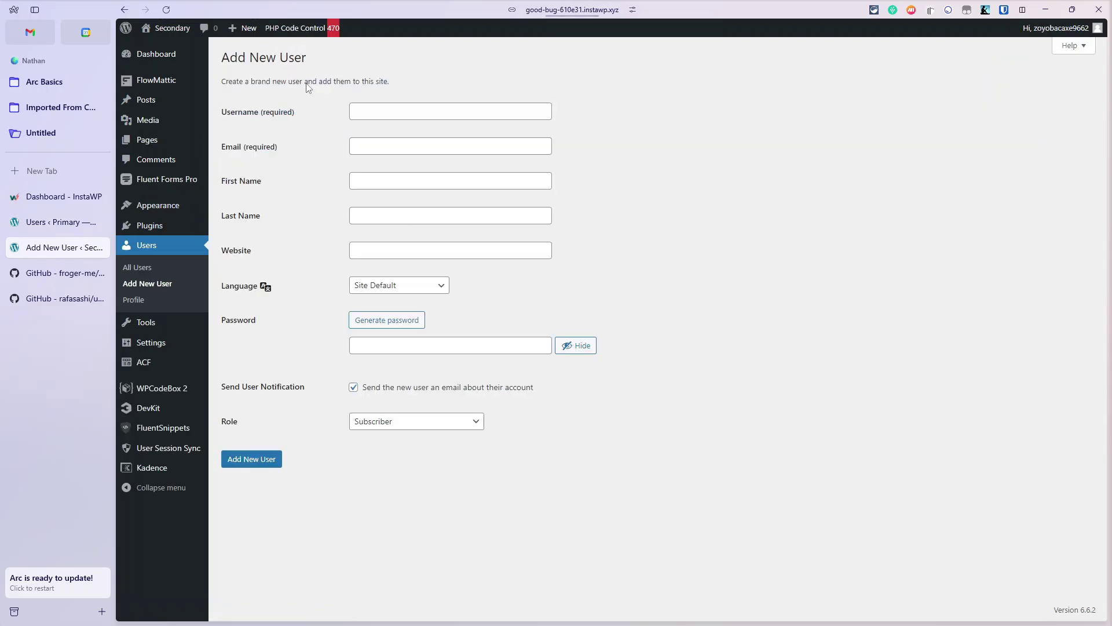
pyautogui.click(364, 107)
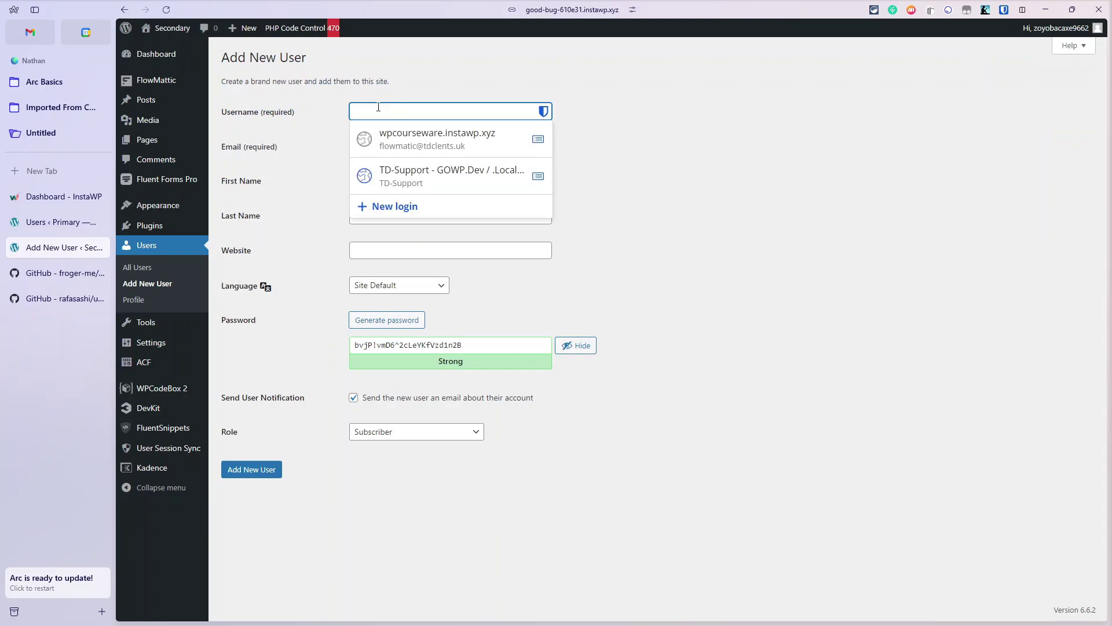
pyautogui.write('Burt')
pyautogui.press('Tab')
pyautogui.press('Tab')
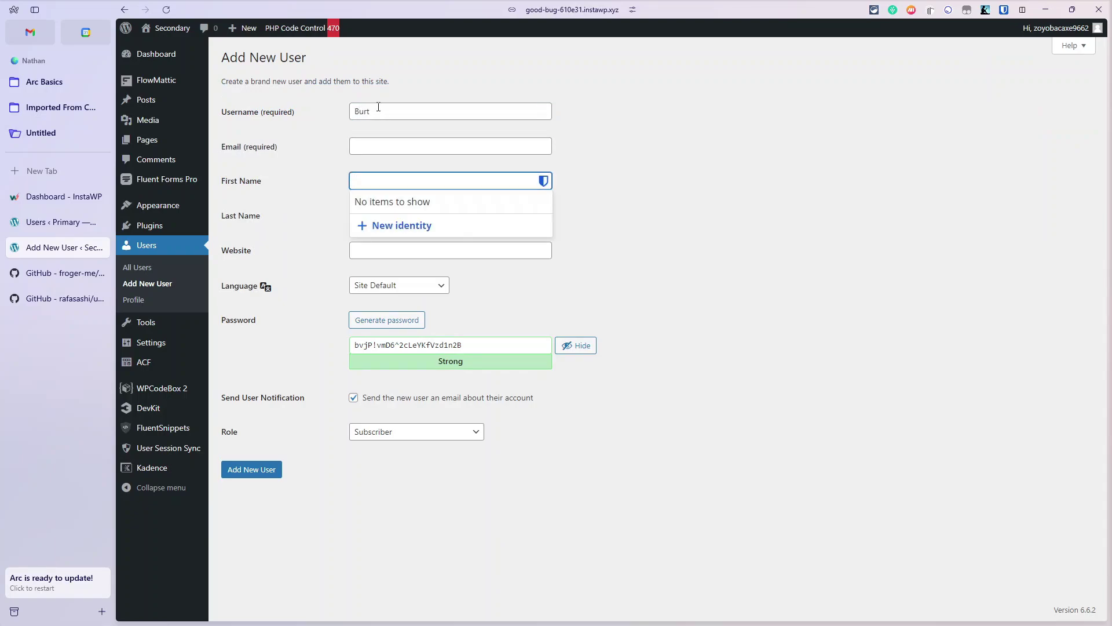
pyautogui.click(380, 146)
pyautogui.write('Nathan')
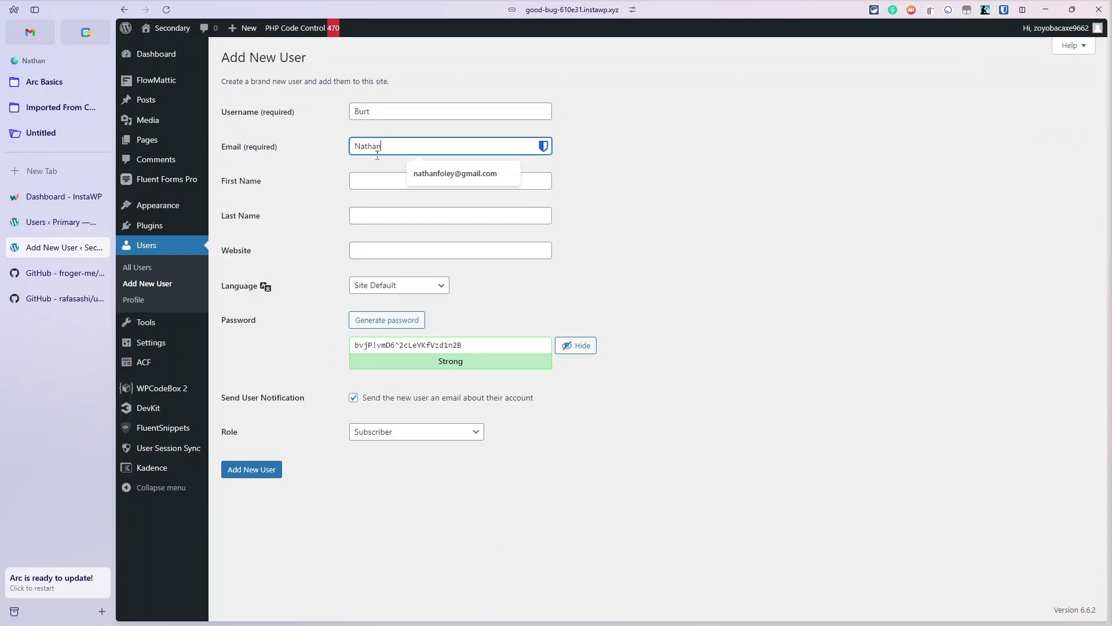
pyautogui.click(455, 173)
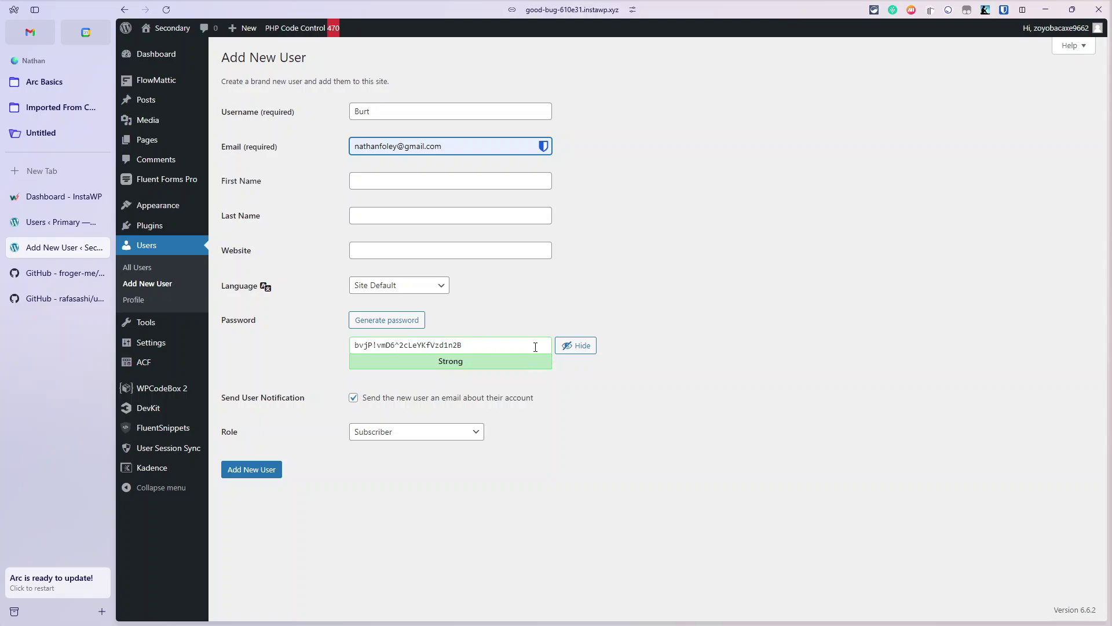
# Copy the generated password, turn off the notification e-mail, and create the user.
pyautogui.moveTo(533, 346); pyautogui.dragTo(290, 351)
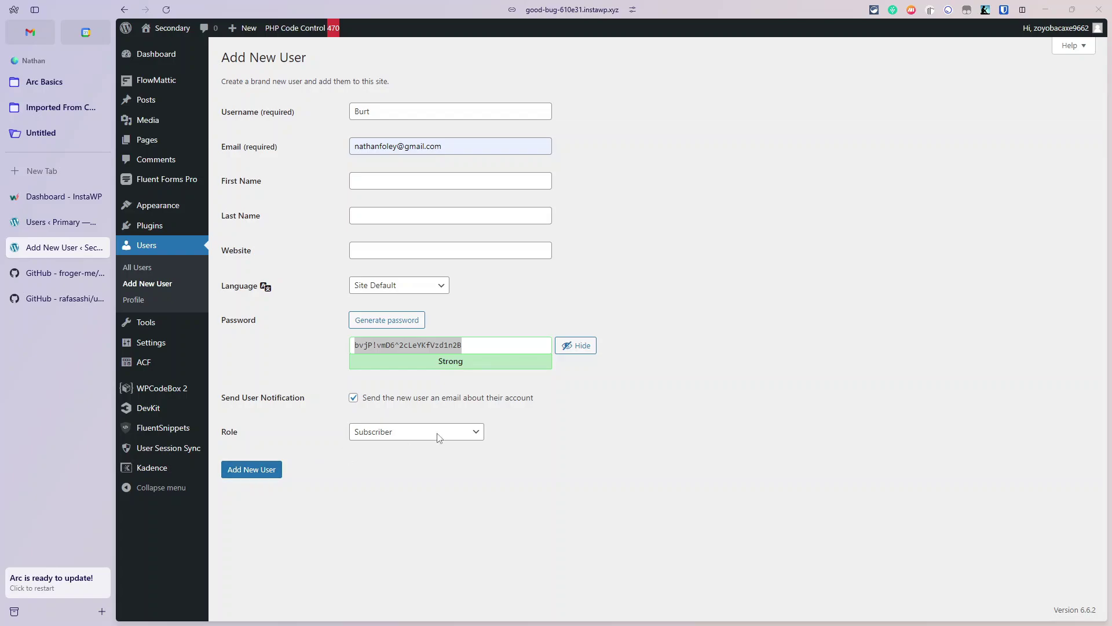
pyautogui.click(427, 397)
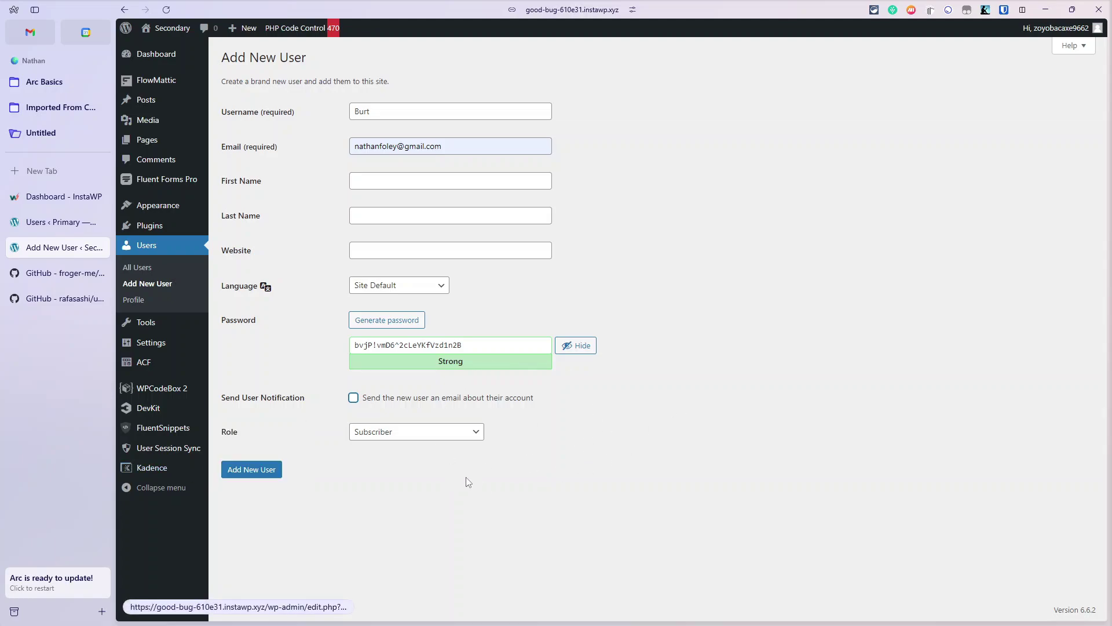
pyautogui.click(249, 469)
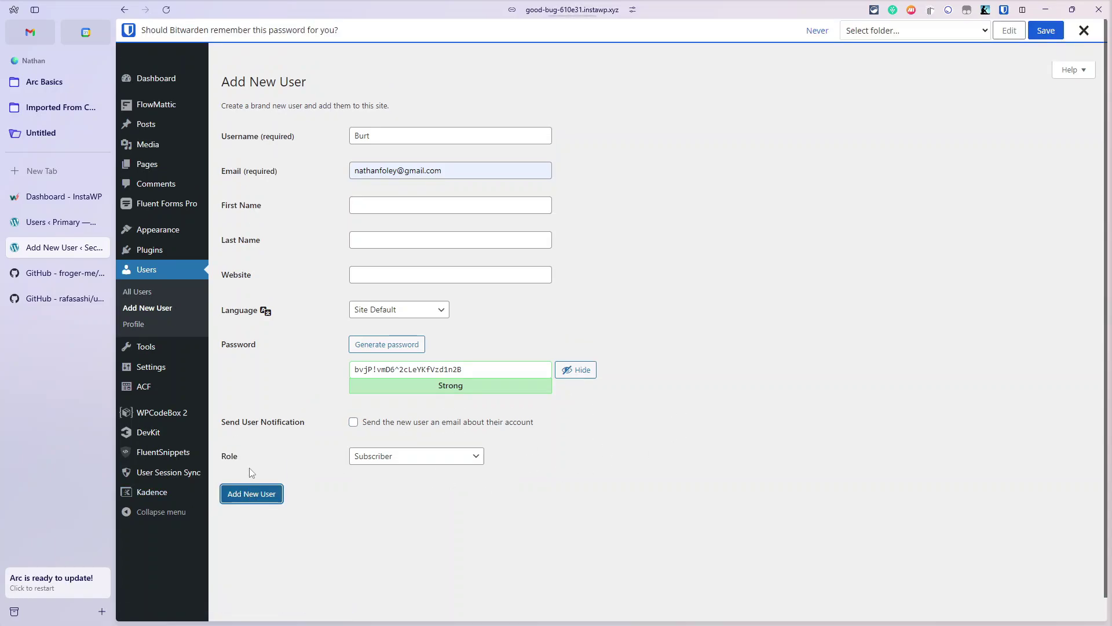
pyautogui.click(1080, 30)
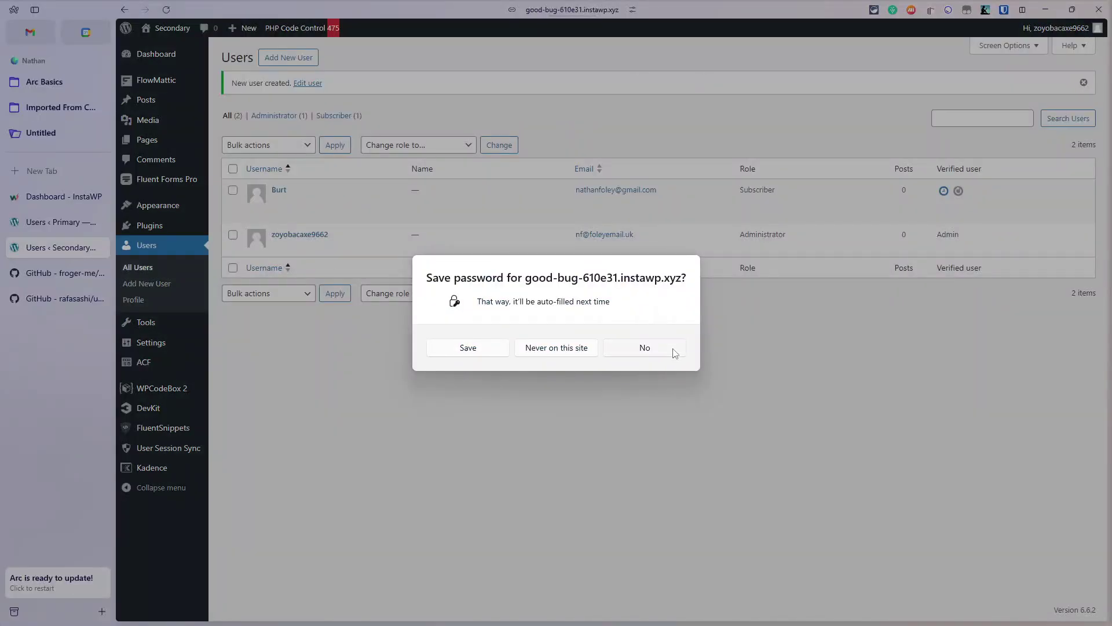
# Decline the browser password save and reload Primary's Users list to see the synced subscriber.
pyautogui.click(674, 349)
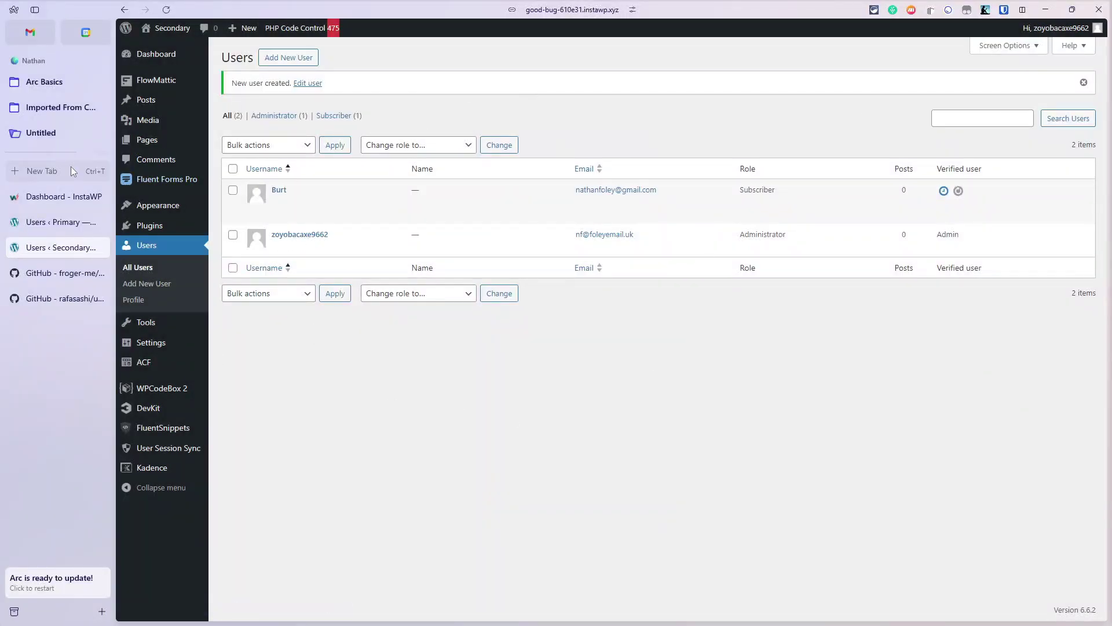
pyautogui.click(43, 221)
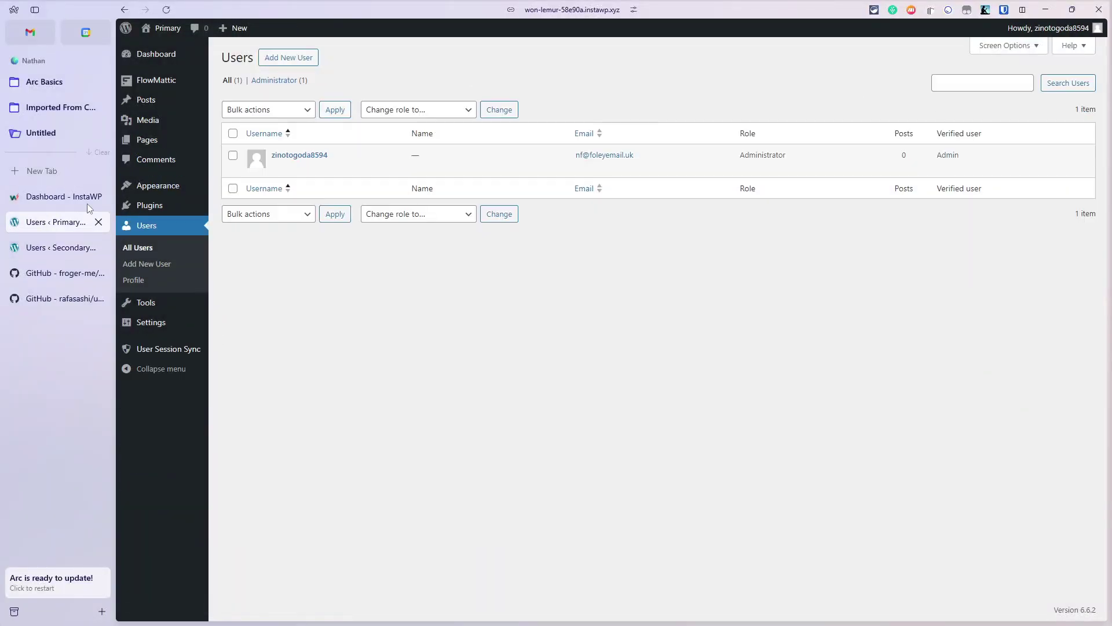
pyautogui.click(166, 9)
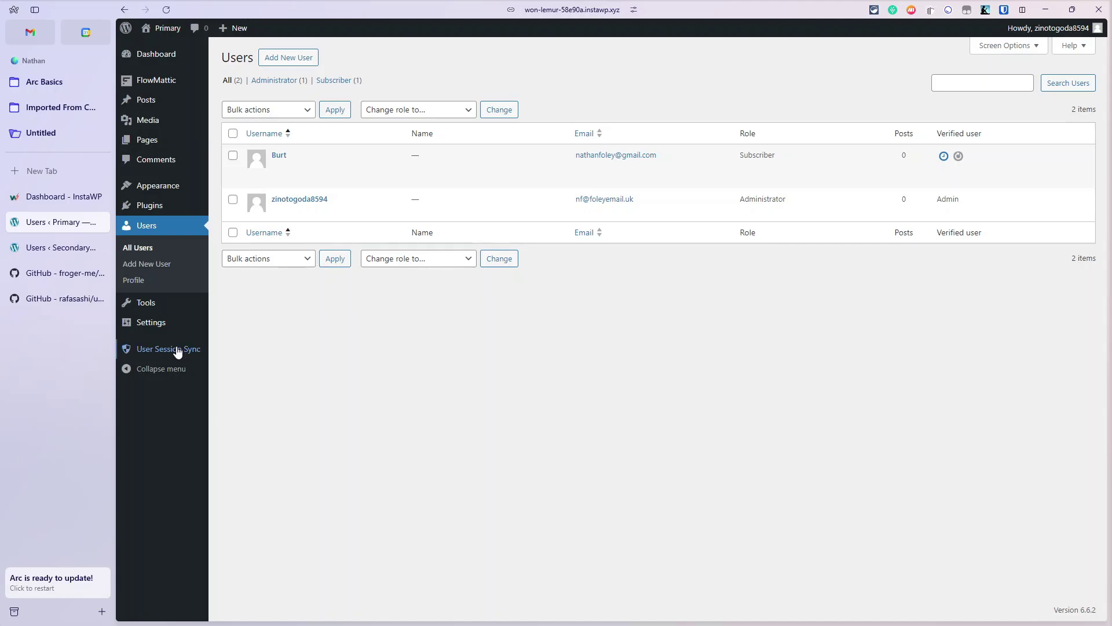
# Open Primary's User Session Sync settings and select the Secret Key 1 value and Secondary domain.
pyautogui.moveTo(176, 354)
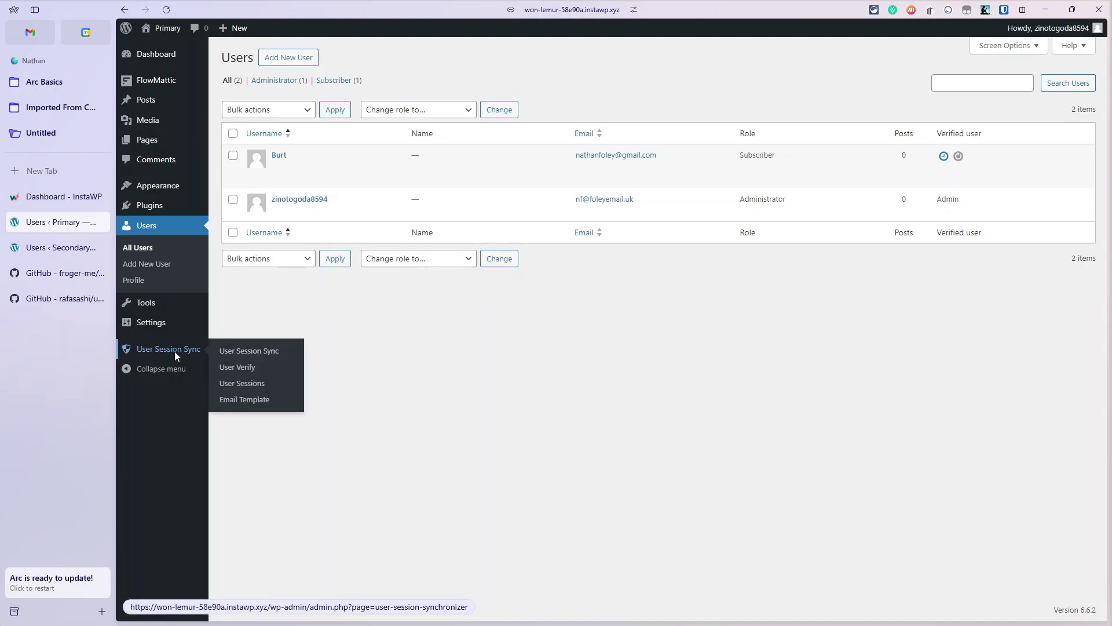
pyautogui.click(175, 351)
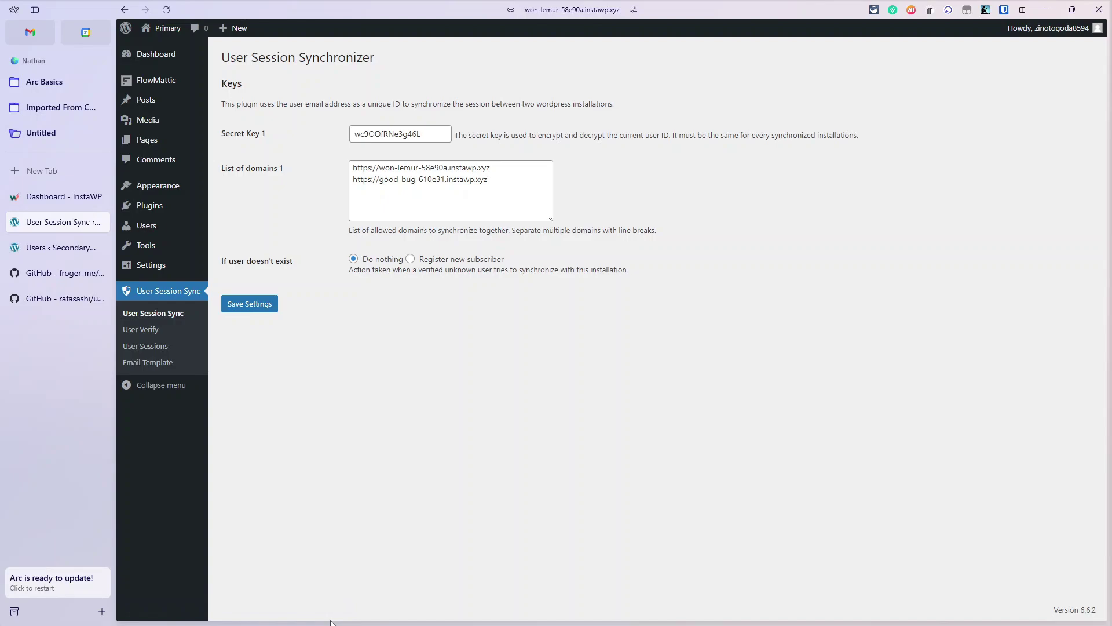
pyautogui.moveTo(430, 134); pyautogui.dragTo(339, 146)
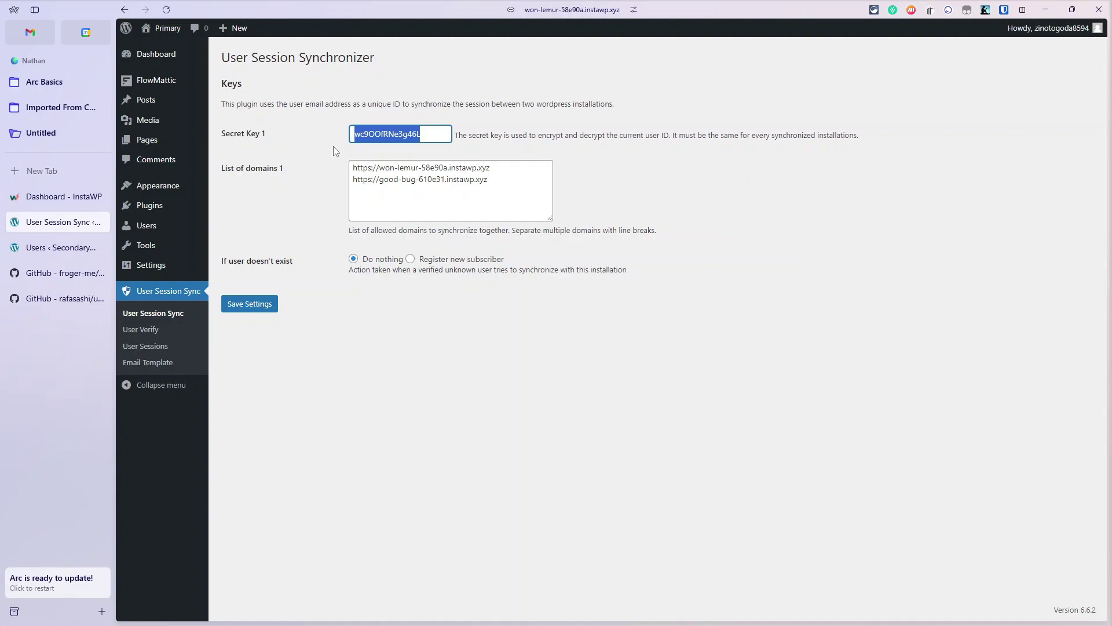
pyautogui.moveTo(384, 179); pyautogui.dragTo(500, 204)
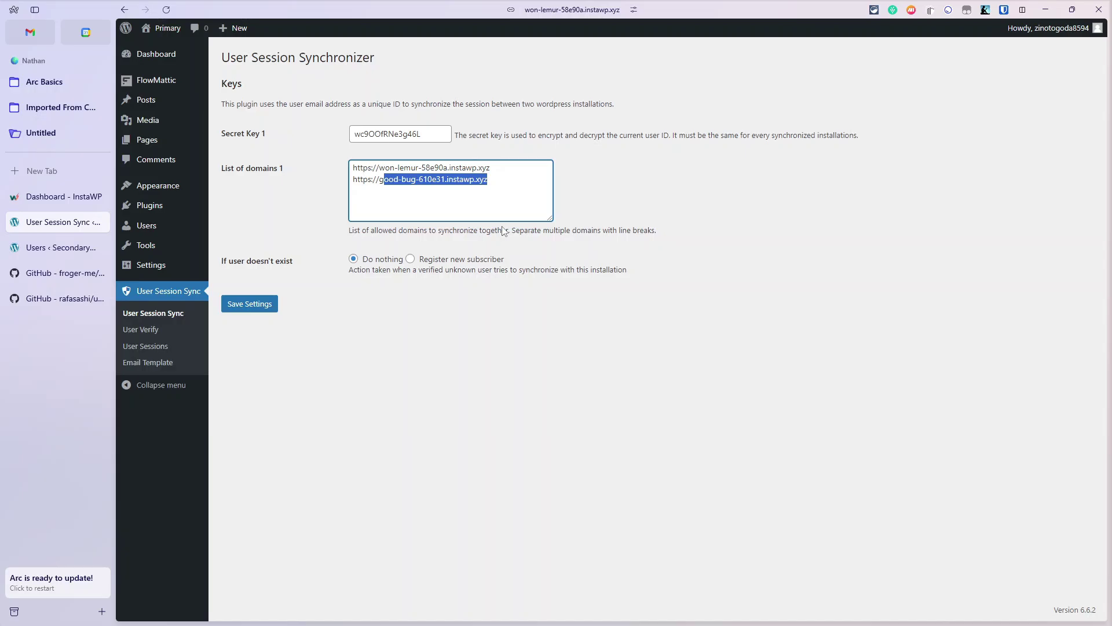
# Replace Primary's Secret Key 1 with the generated key from the notes and save settings.
pyautogui.hotkey('alt', 'Tab')
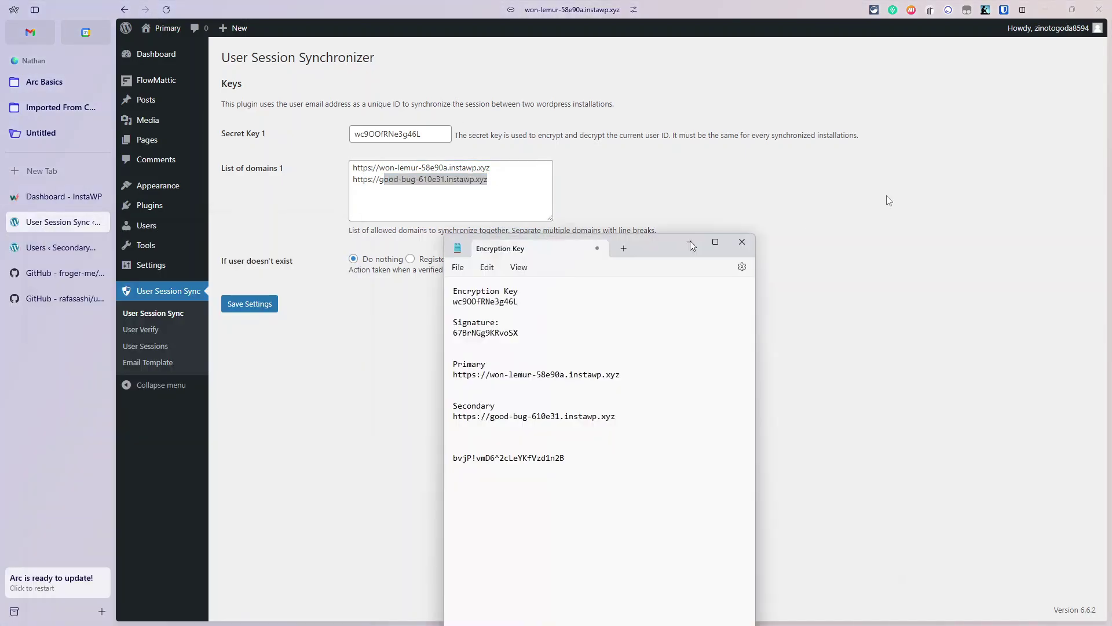
pyautogui.moveTo(926, 104); pyautogui.dragTo(892, 88)
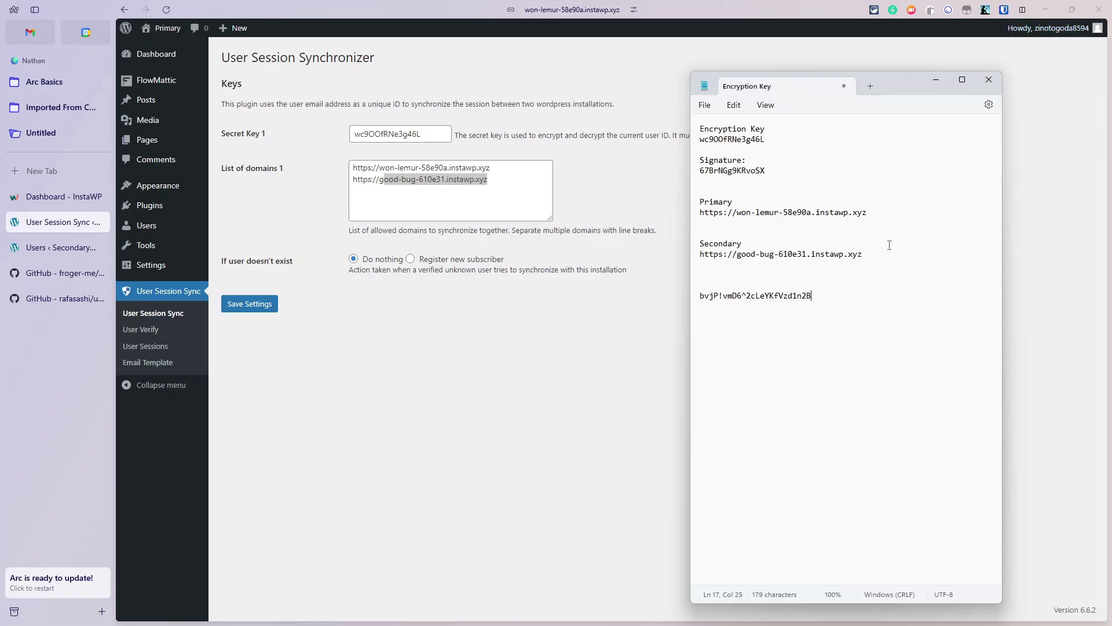
pyautogui.tripleClick(761, 296)
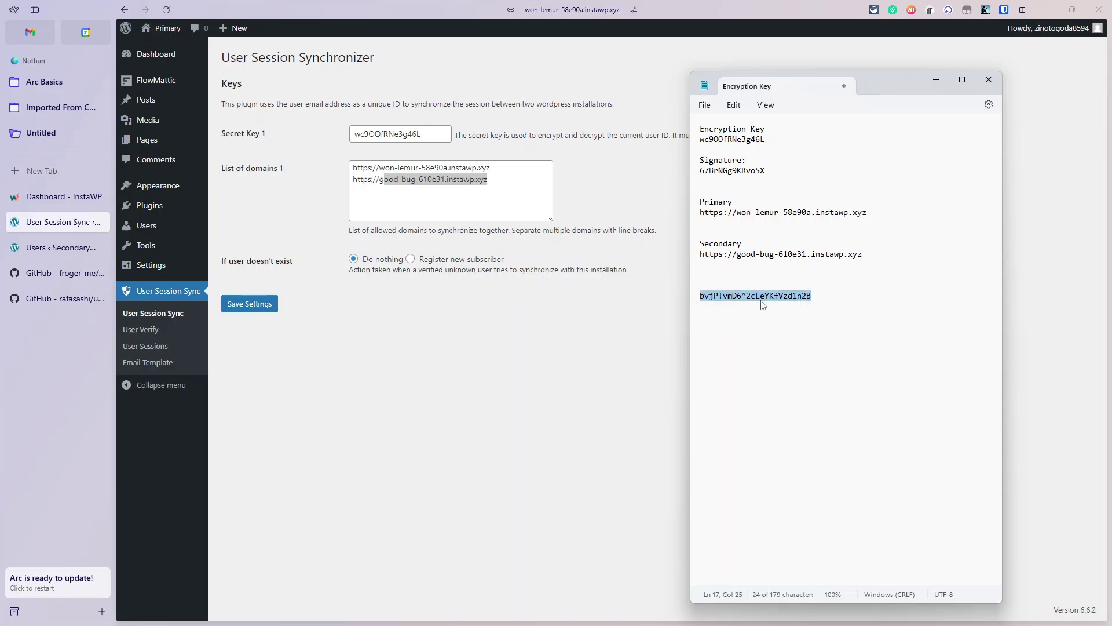
pyautogui.click(441, 136)
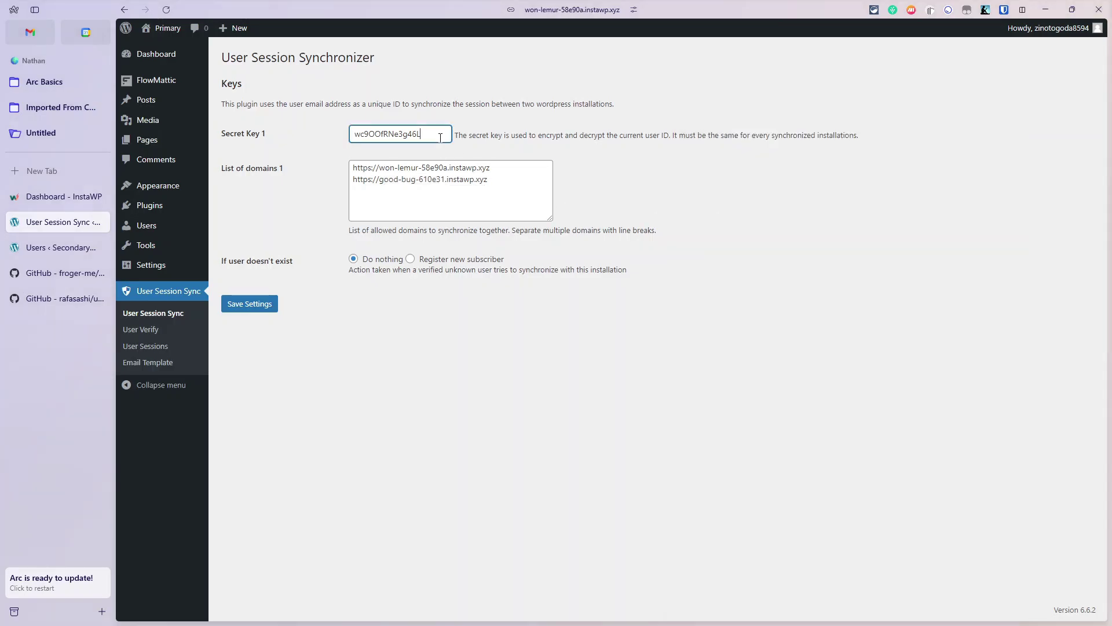
pyautogui.moveTo(440, 136); pyautogui.dragTo(351, 135)
pyautogui.hotkey('ctrl', 'v')
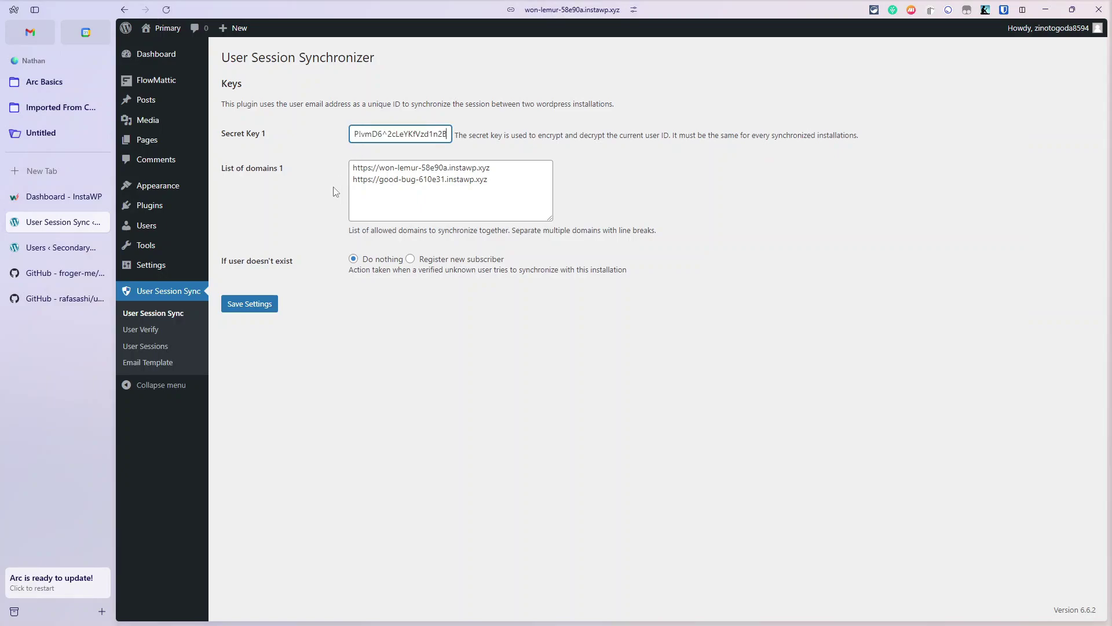
pyautogui.click(247, 306)
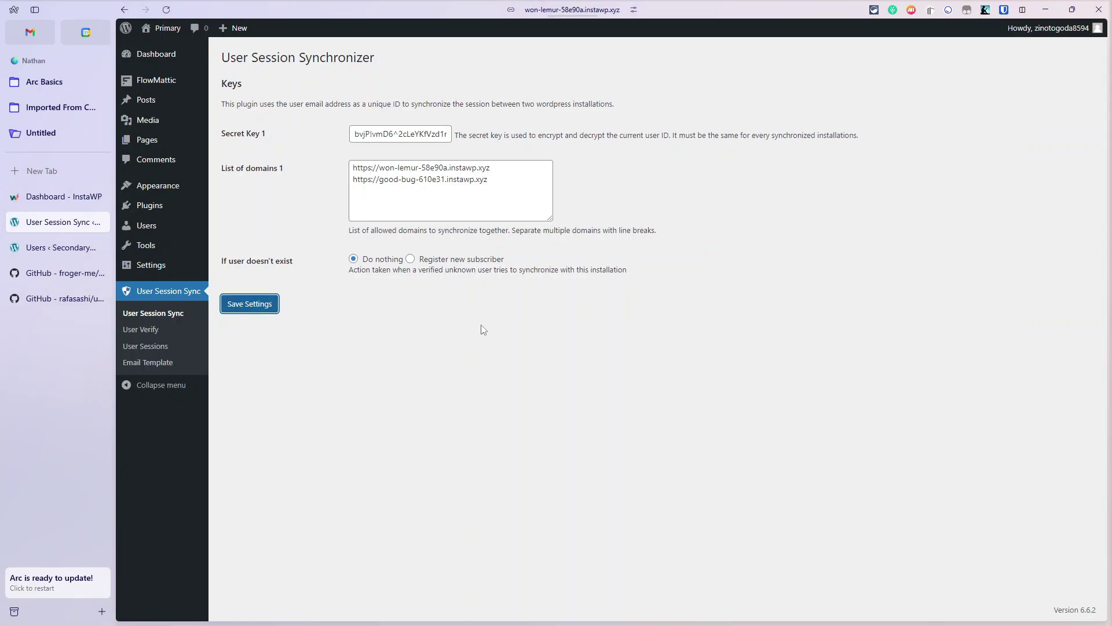
# In Secondary's User Session Sync, paste the new key into Secret Key 1 and save.
pyautogui.click(66, 249)
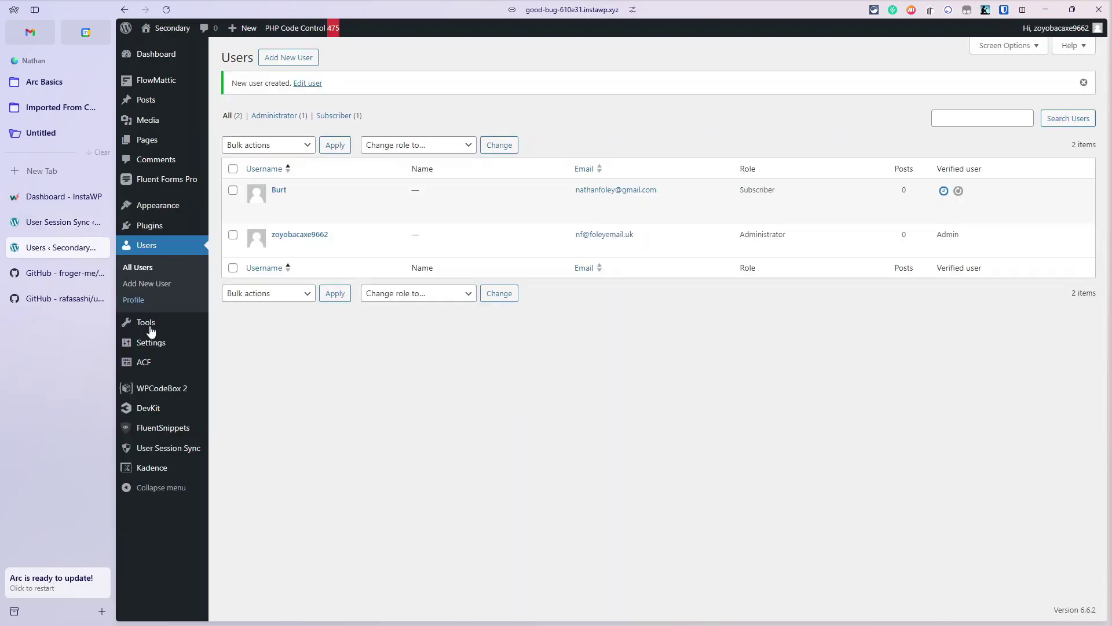
pyautogui.moveTo(166, 355)
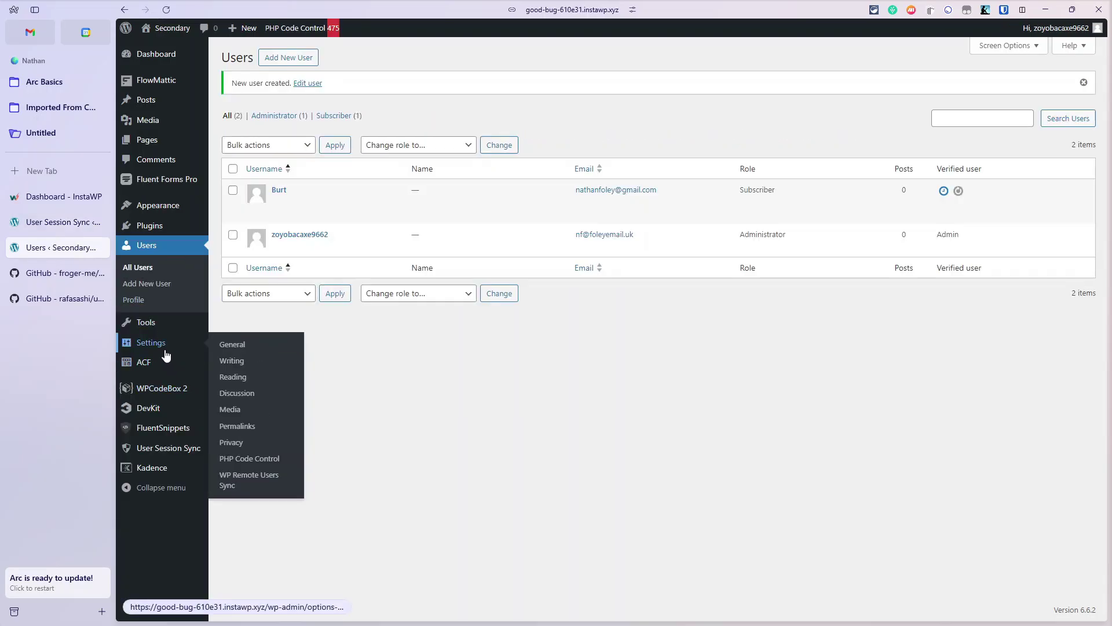
pyautogui.moveTo(161, 334)
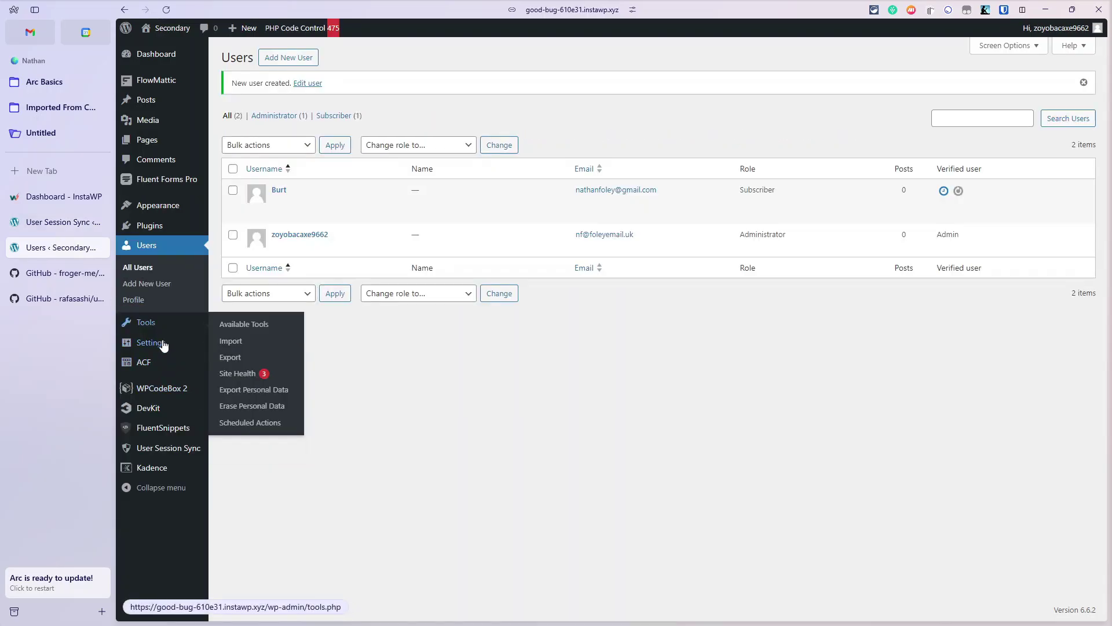
pyautogui.moveTo(179, 449)
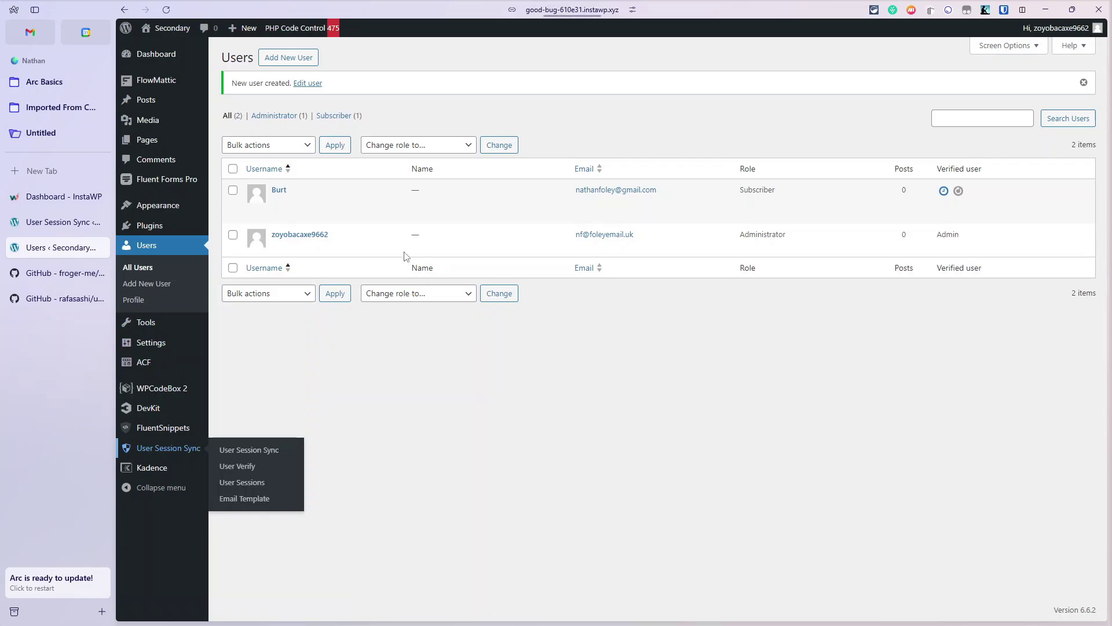
pyautogui.doubleClick(438, 134)
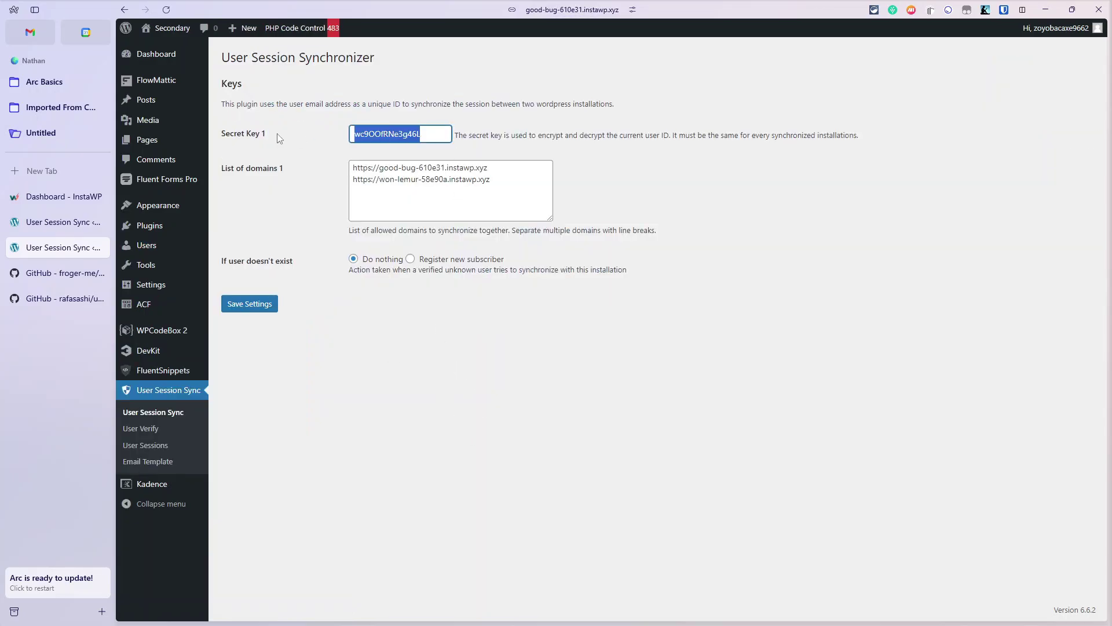
pyautogui.hotkey('ctrl', 'v')
pyautogui.click(229, 317)
pyautogui.click(229, 311)
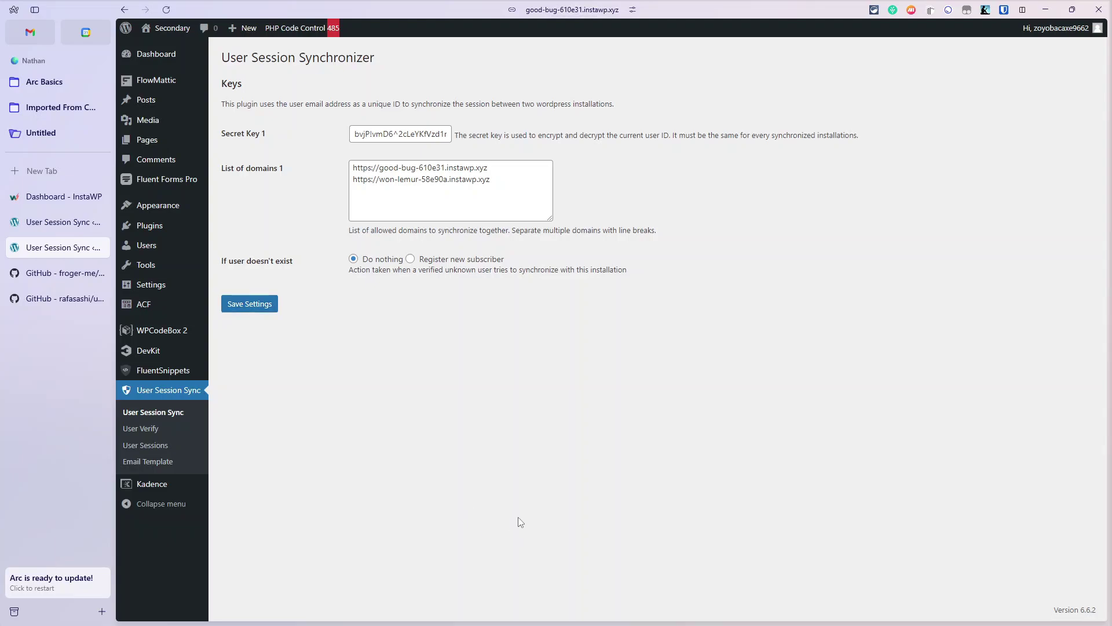
pyautogui.click(250, 307)
# Copy the selected key line from the Notepad notes and return to WordPress.
pyautogui.hotkey('alt', 'Tab')
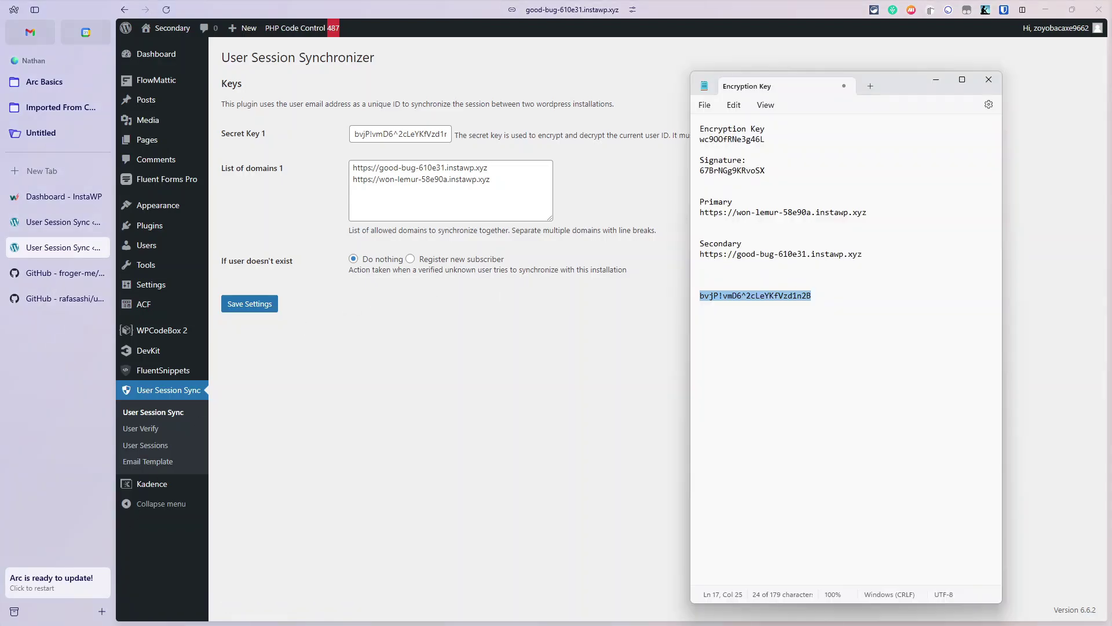
pyautogui.rightClick(755, 297)
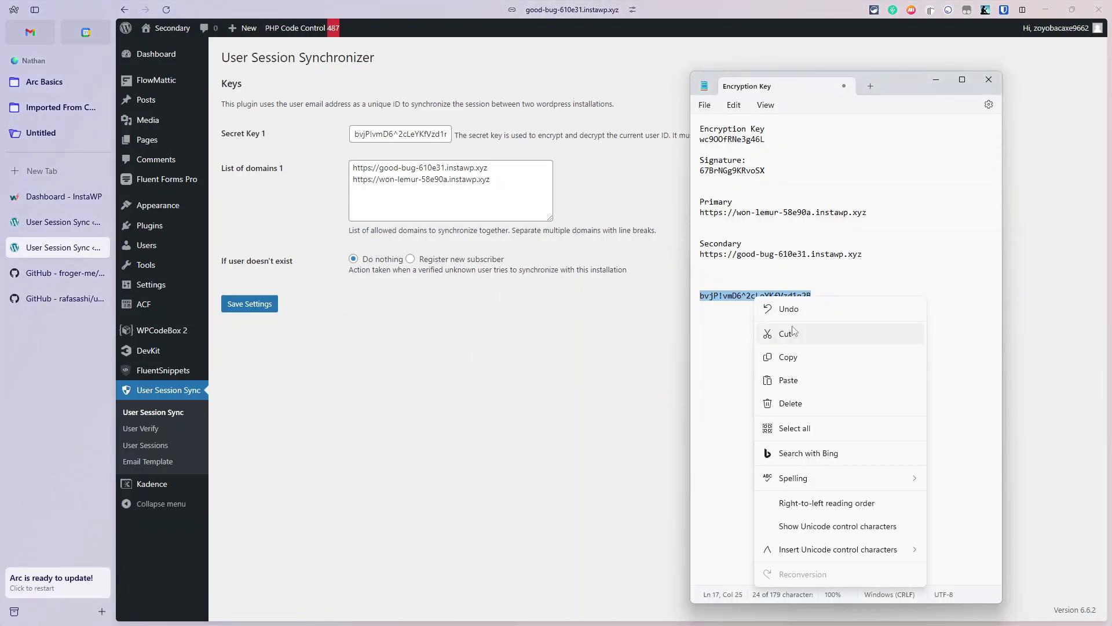
pyautogui.click(788, 357)
pyautogui.click(494, 382)
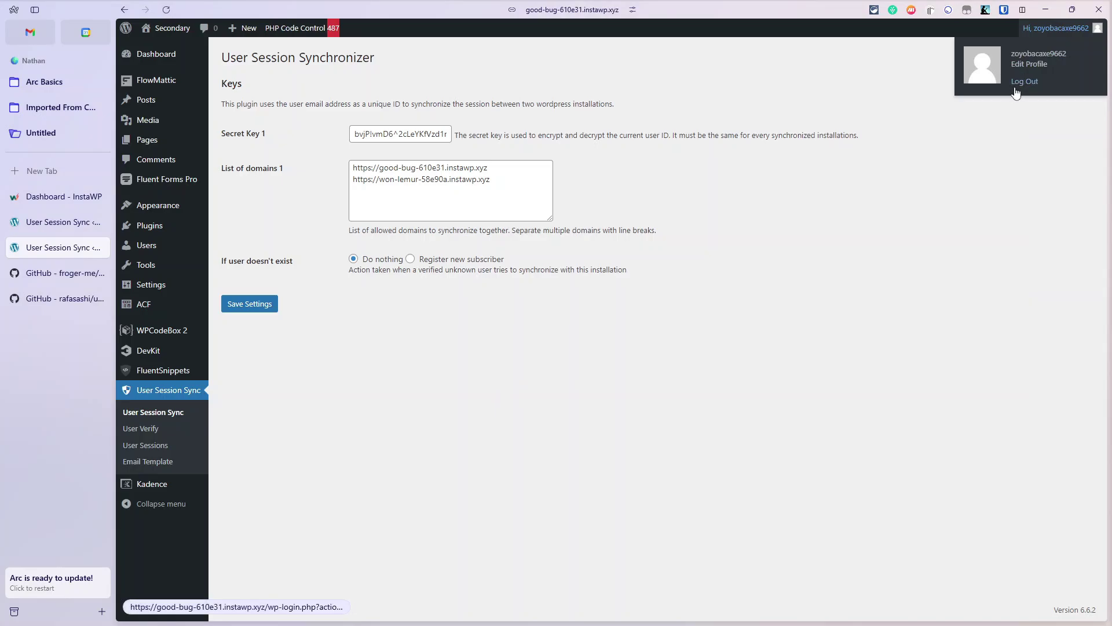
# Log out of the Secondary site and bring up the Primary site's login page.
pyautogui.click(1023, 81)
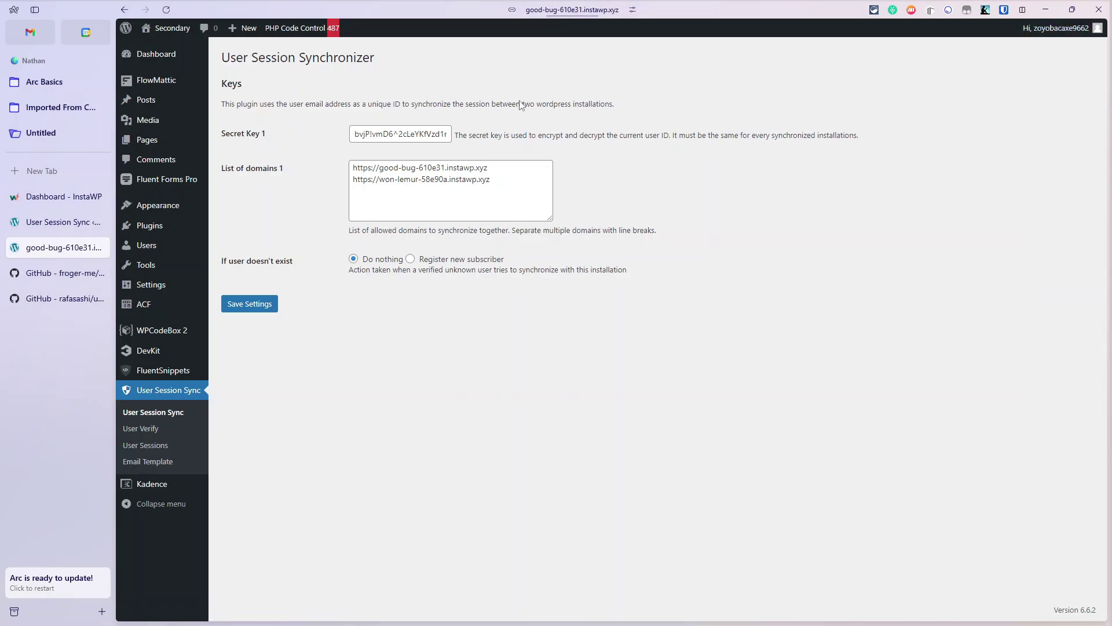
pyautogui.click(57, 222)
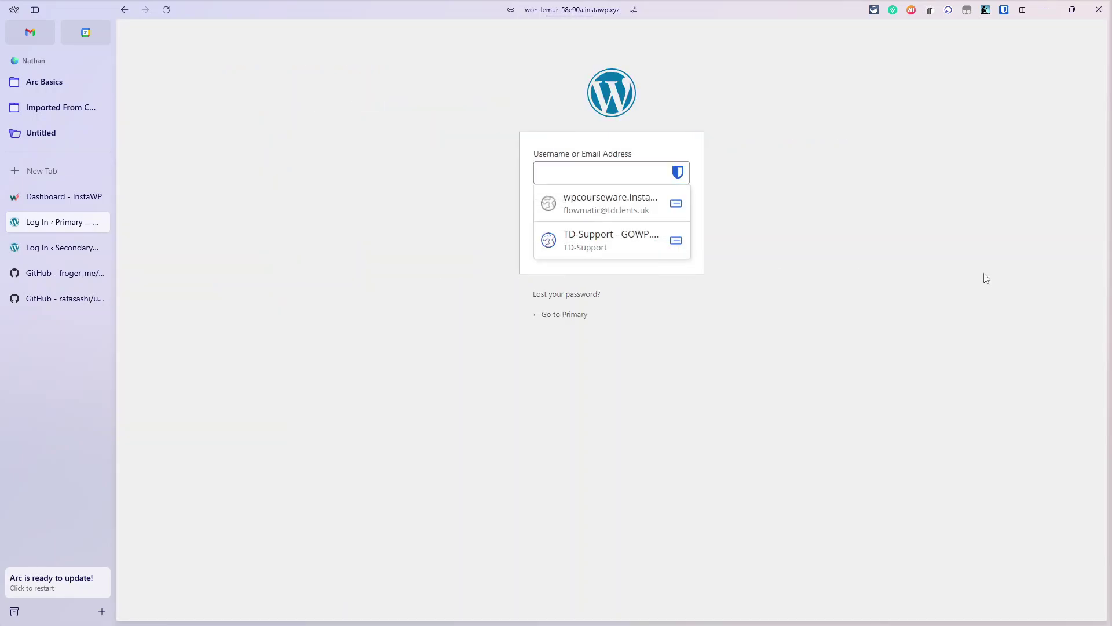
# Log in to the Primary site as the subscriber with the pasted password, declining to save it.
pyautogui.click(622, 180)
pyautogui.write('burt')
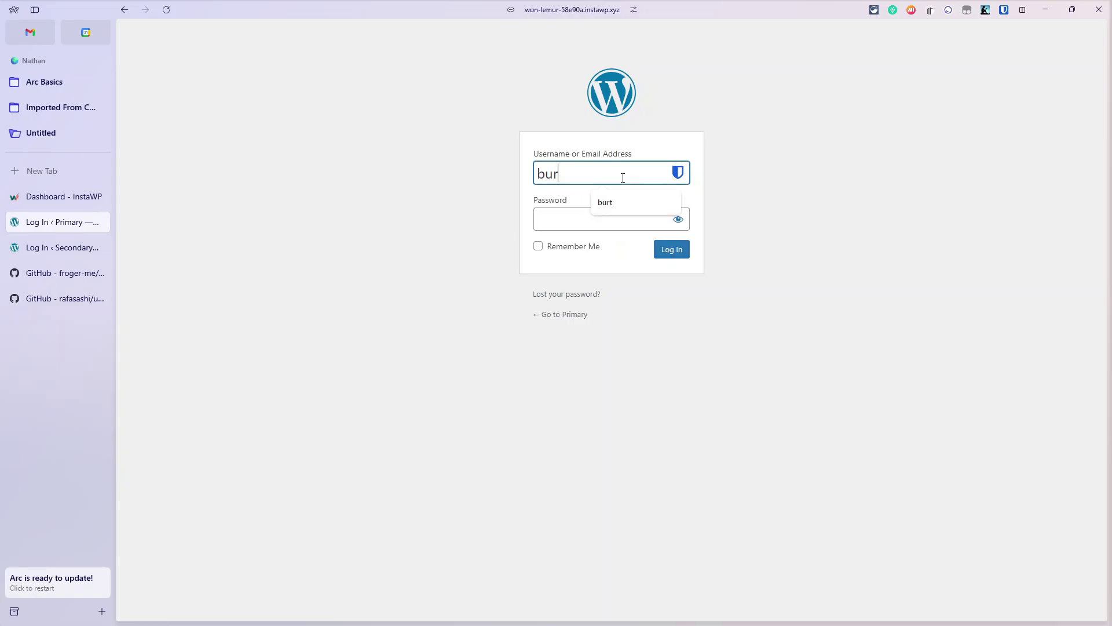
pyautogui.press('Tab')
pyautogui.hotkey('ctrl', 'v')
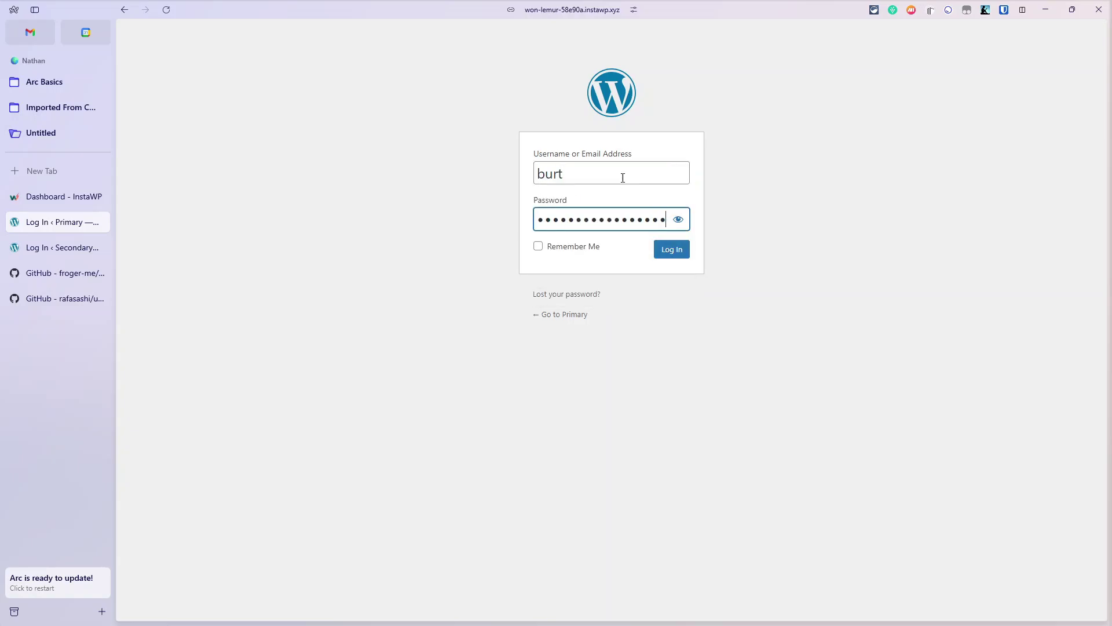
pyautogui.click(660, 248)
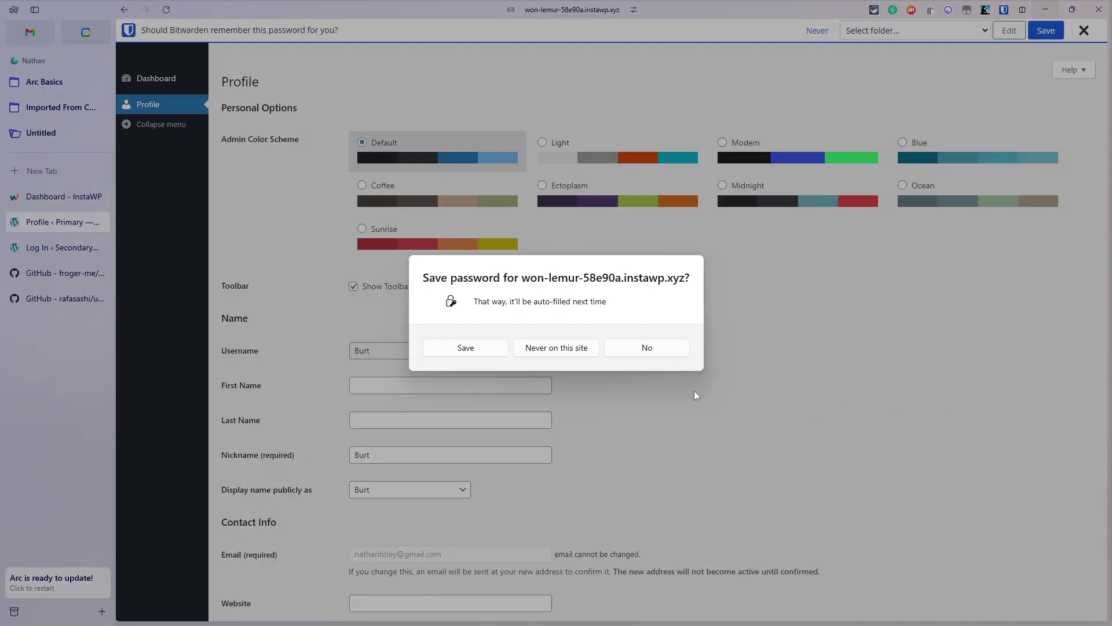
pyautogui.click(659, 347)
pyautogui.click(1084, 30)
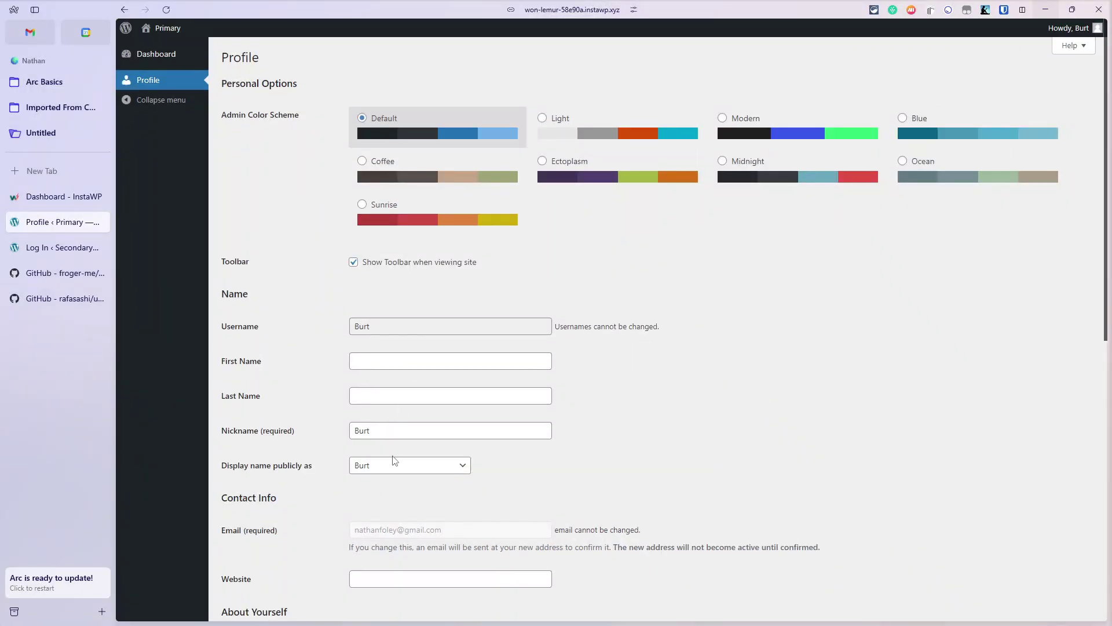
# Strip /wp-login.php from the Secondary site's URL, enter the subscriber's username, and open an Incognito window.
pyautogui.click(57, 251)
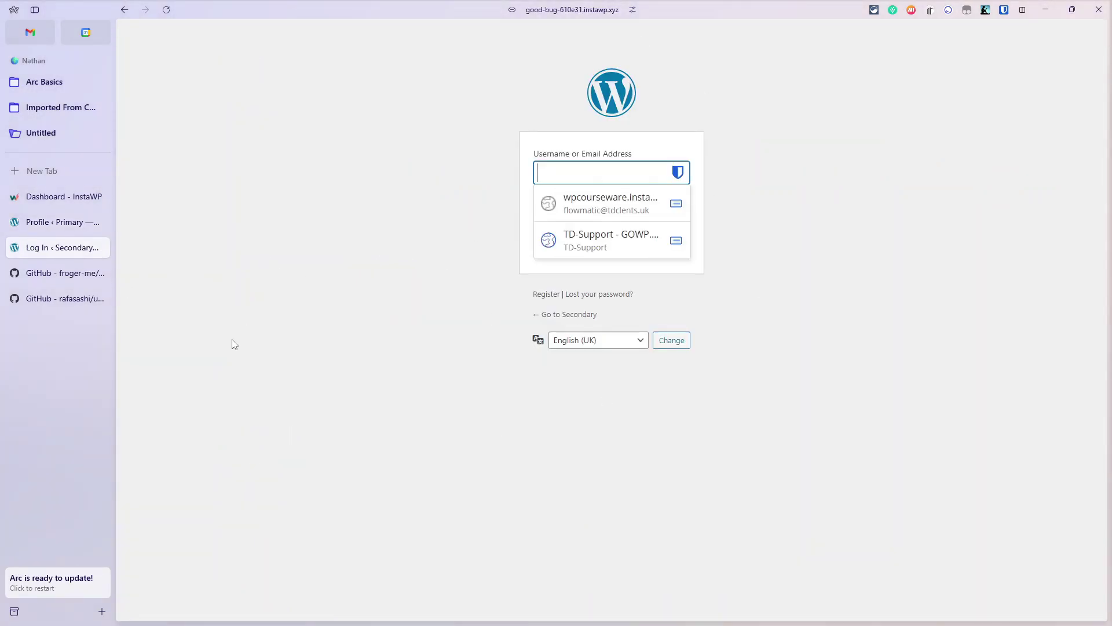
pyautogui.click(54, 223)
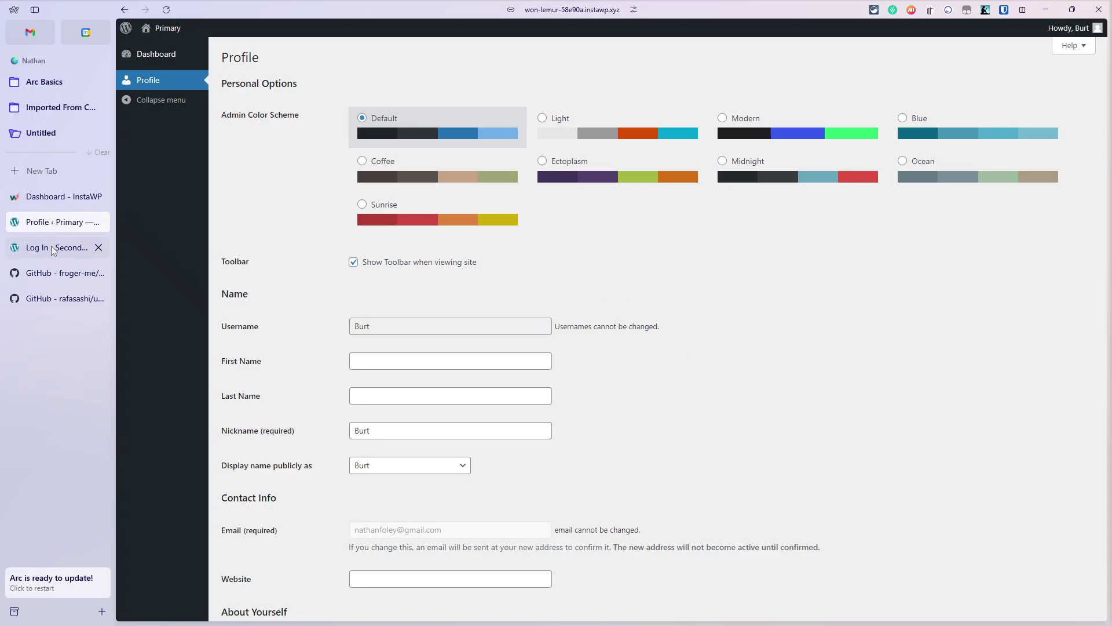
pyautogui.click(57, 248)
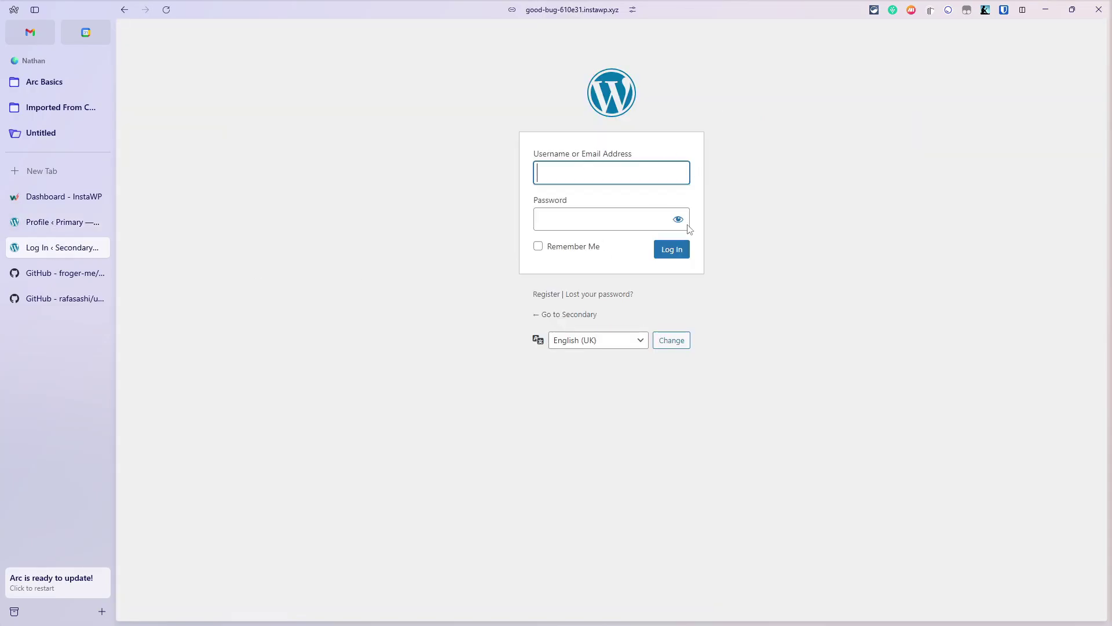
pyautogui.click(68, 226)
pyautogui.click(58, 248)
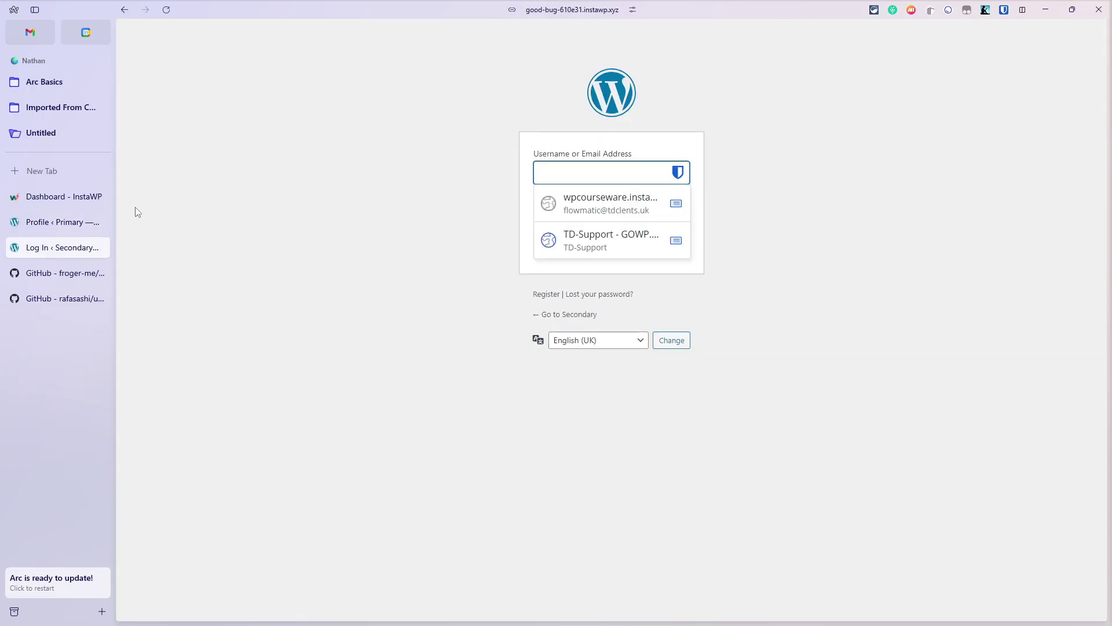
pyautogui.click(555, 9)
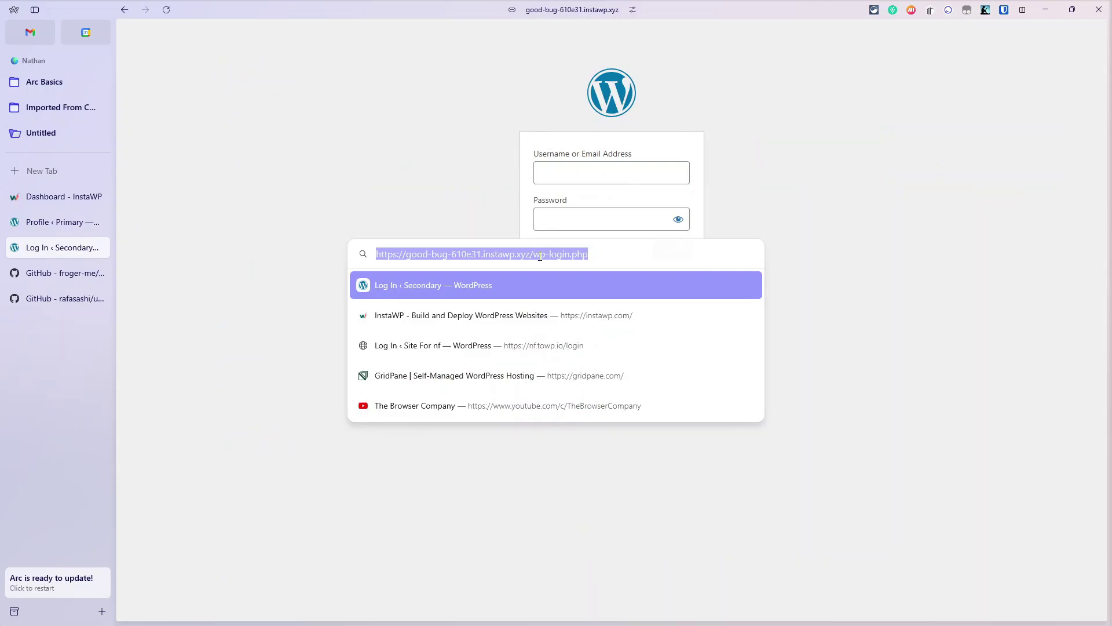
pyautogui.click(530, 255)
pyautogui.hotkey('shift', 'End')
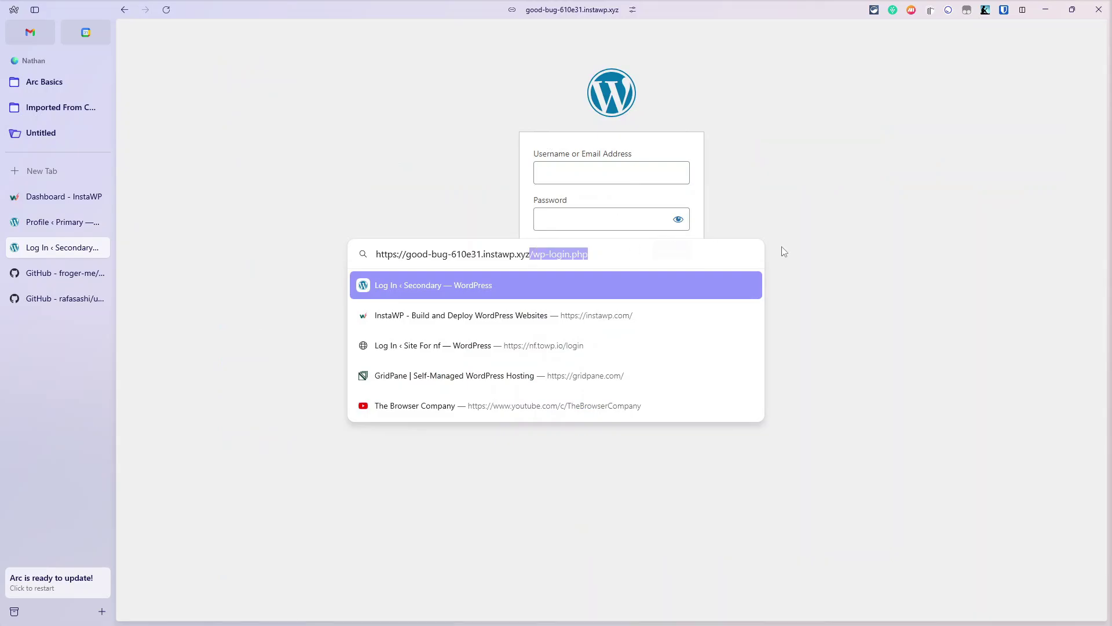
pyautogui.press('BackSpace')
pyautogui.press('Return')
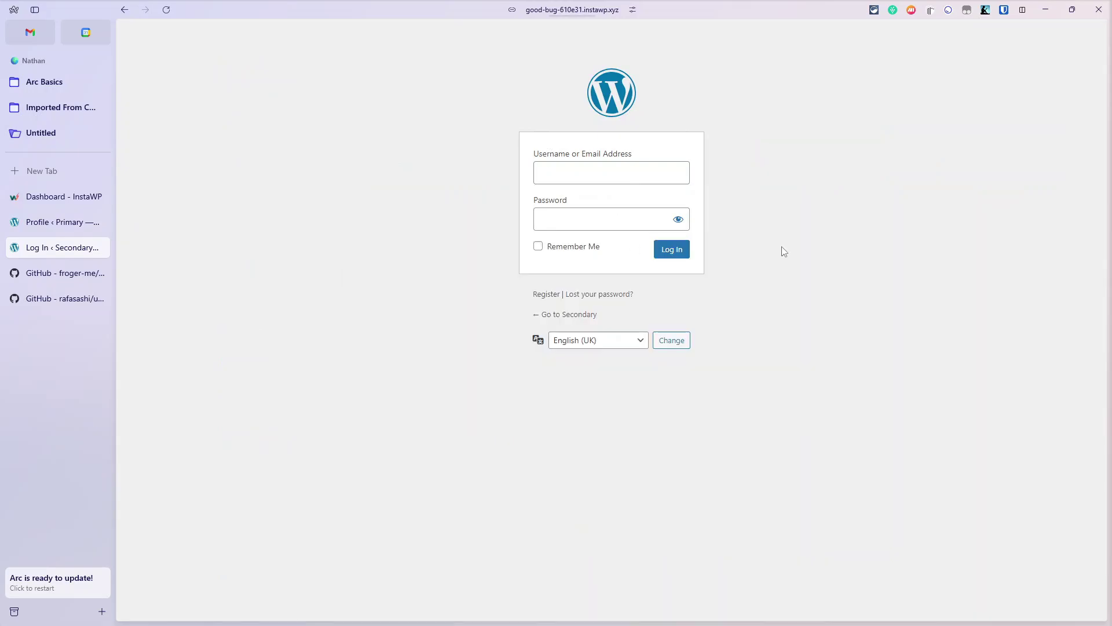
pyautogui.write('Burt')
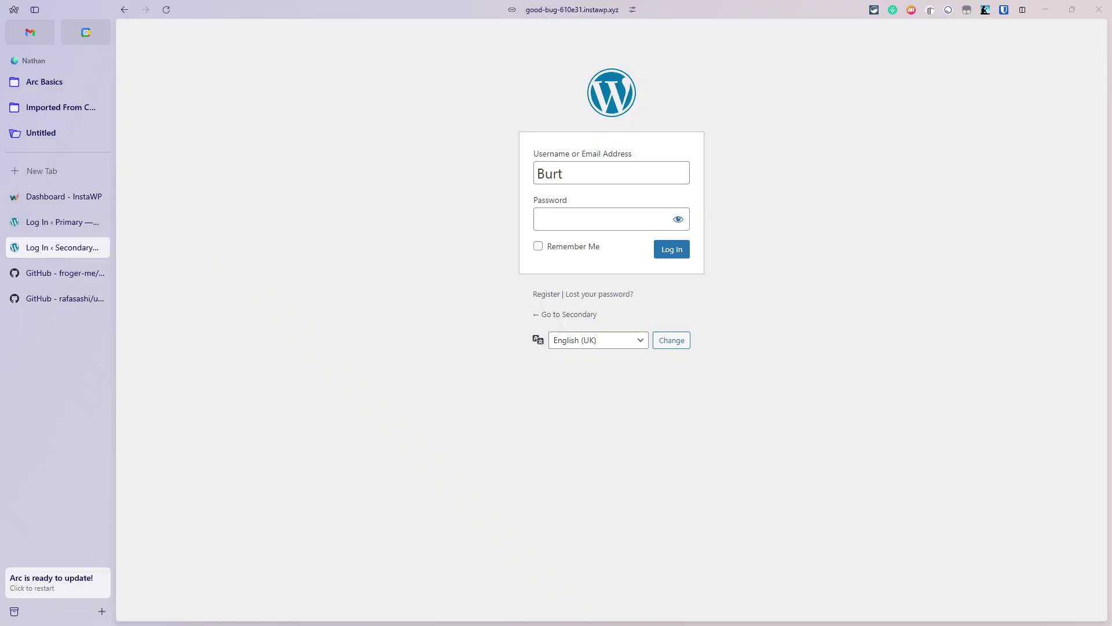
pyautogui.hotkey('ctrl', 'shift', 'n')
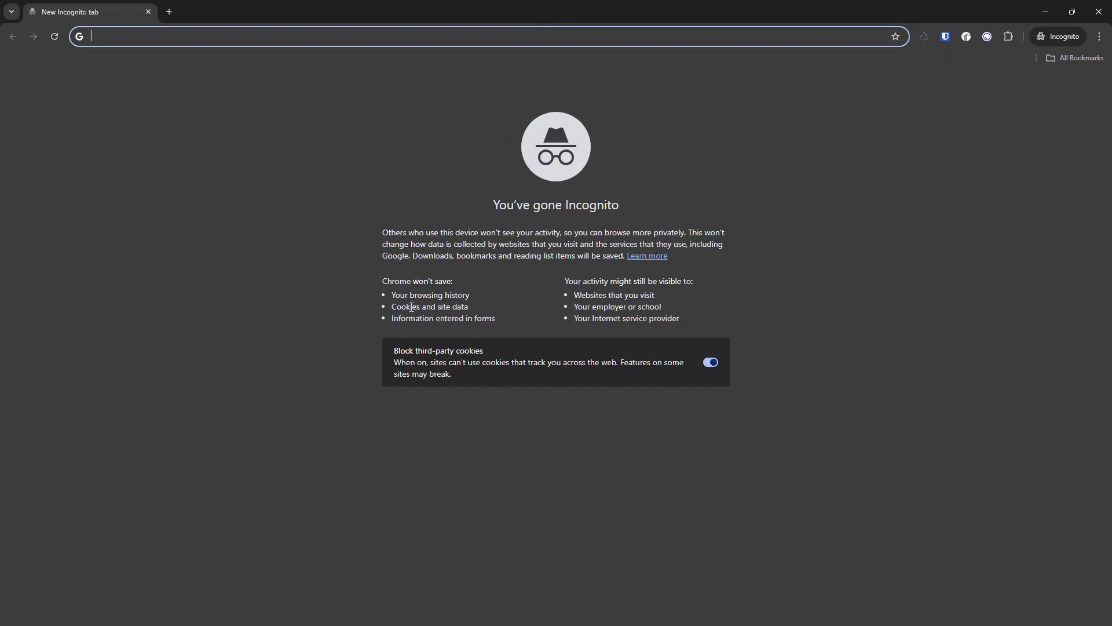
# Copy the Primary site's address from the notes and load it in the Incognito window.
pyautogui.hotkey('alt', 'Tab')
pyautogui.tripleClick(785, 212)
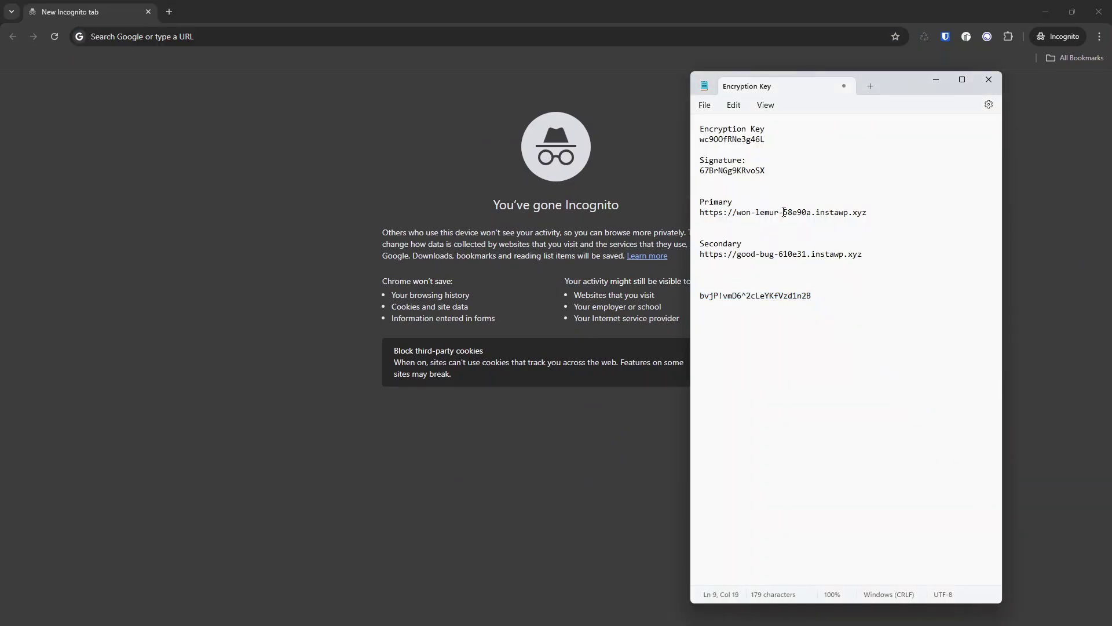
pyautogui.hotkey('ctrl', 'c')
pyautogui.click(236, 36)
pyautogui.hotkey('ctrl', 'v')
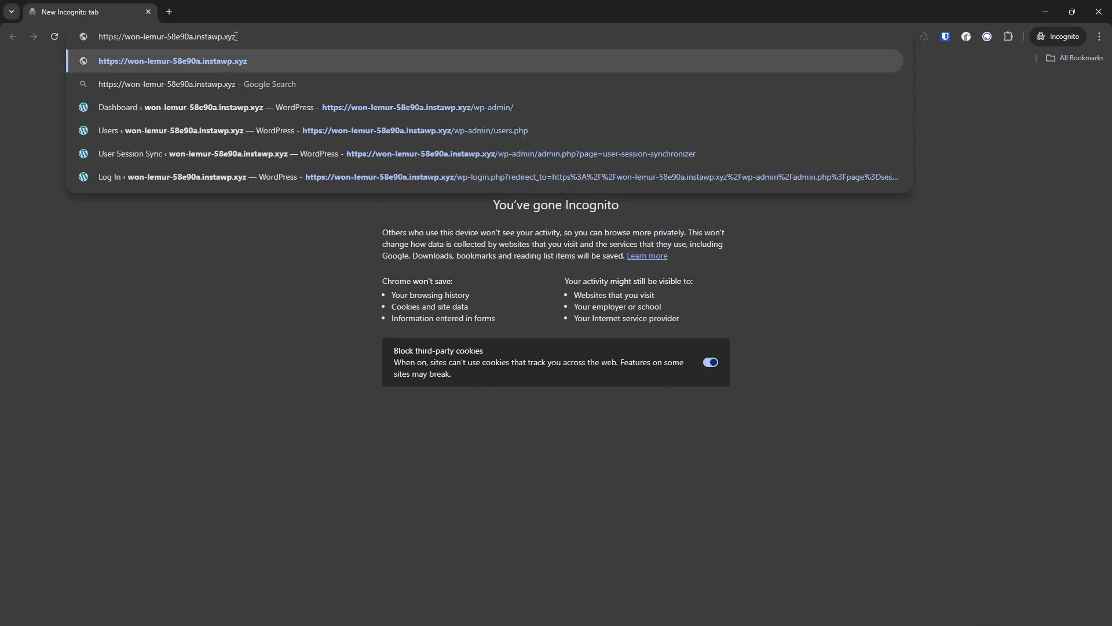
pyautogui.press('Return')
# Copy the Secondary site's address from the notes and load it in a new Incognito tab.
pyautogui.hotkey('alt', 'Tab')
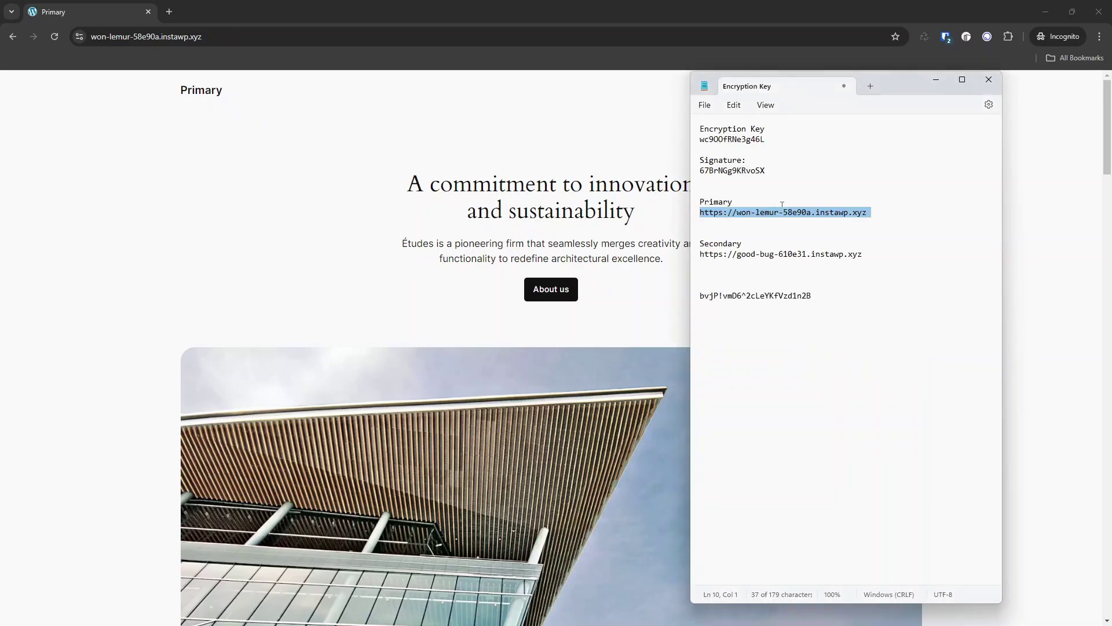
pyautogui.click(801, 255)
pyautogui.tripleClick(801, 255)
pyautogui.hotkey('ctrl', 'c')
pyautogui.hotkey('alt', 'Tab')
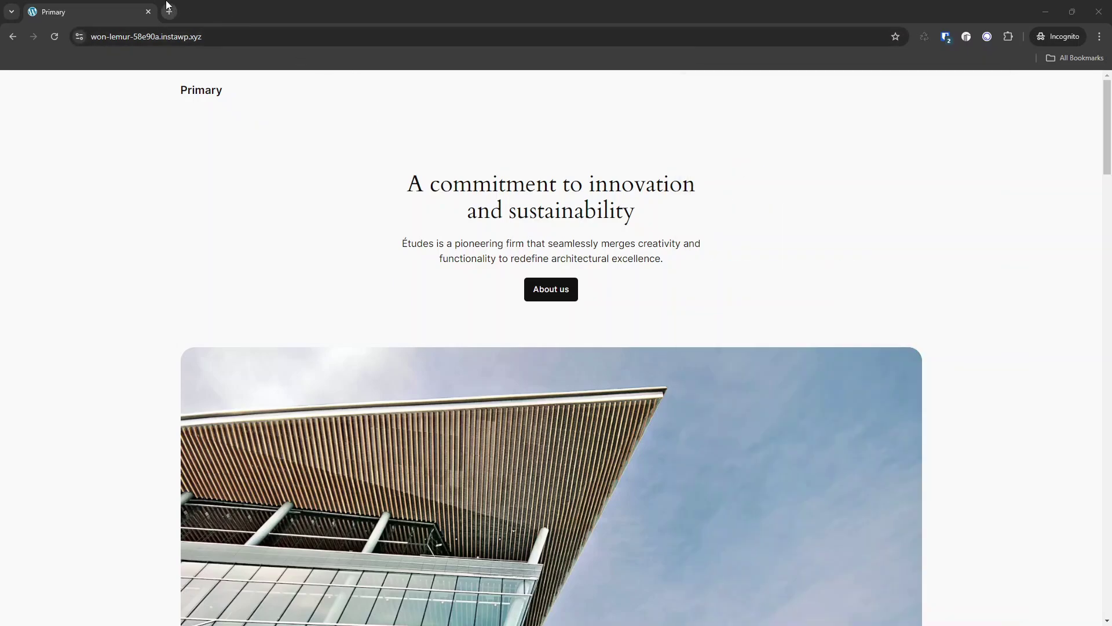
pyautogui.click(169, 12)
pyautogui.hotkey('ctrl', 'v')
pyautogui.press('Return')
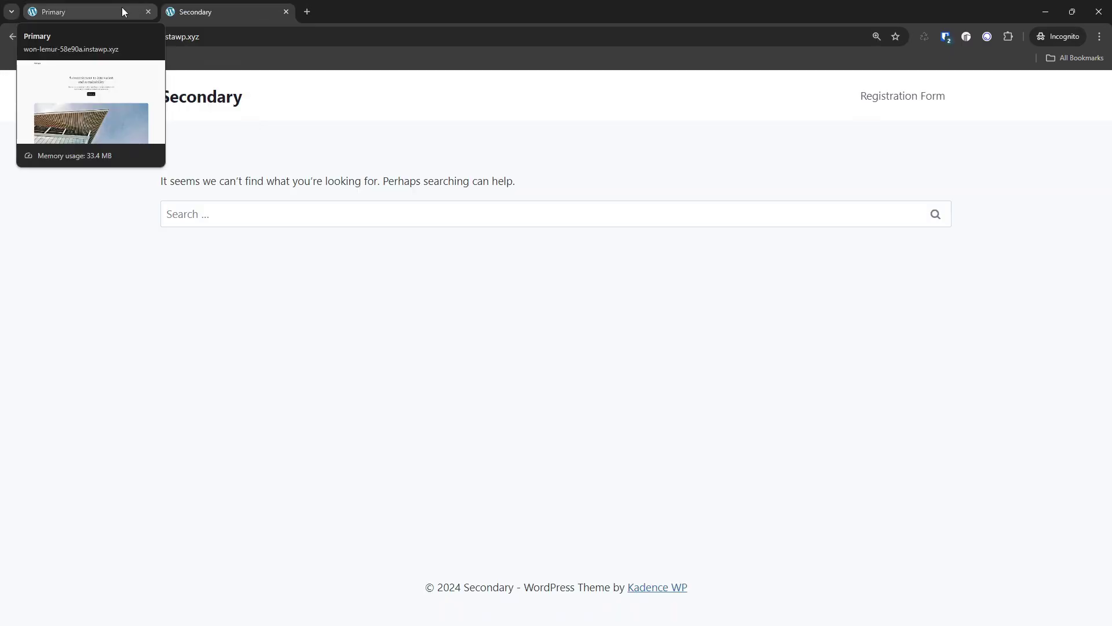
# Append /wp-login.php to the Primary site's address to load its login page.
pyautogui.click(122, 10)
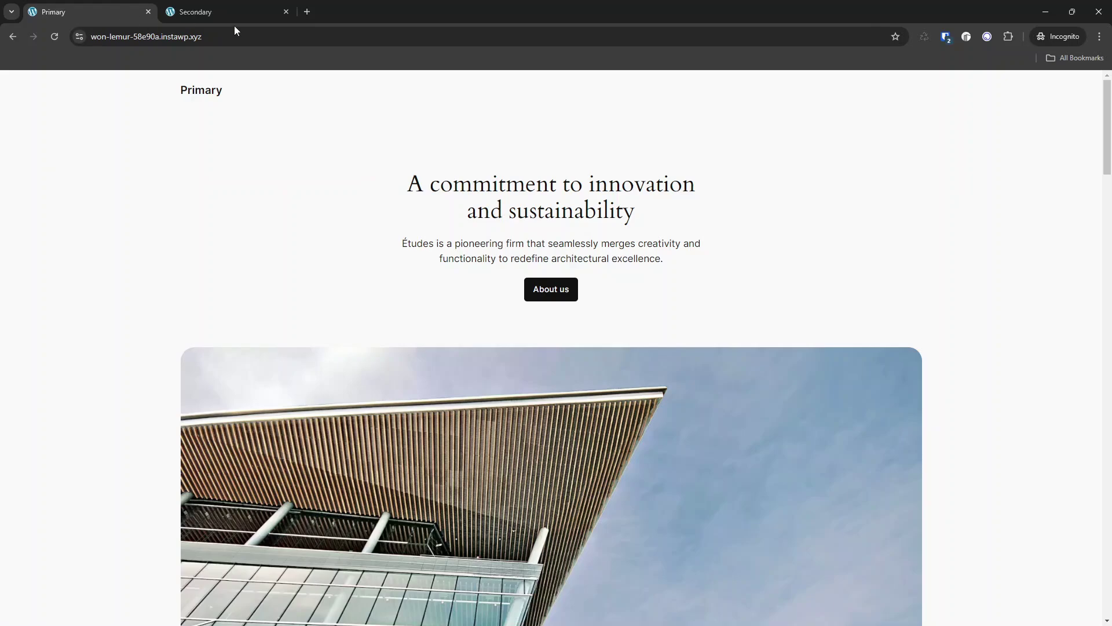
pyautogui.click(298, 35)
pyautogui.click(174, 11)
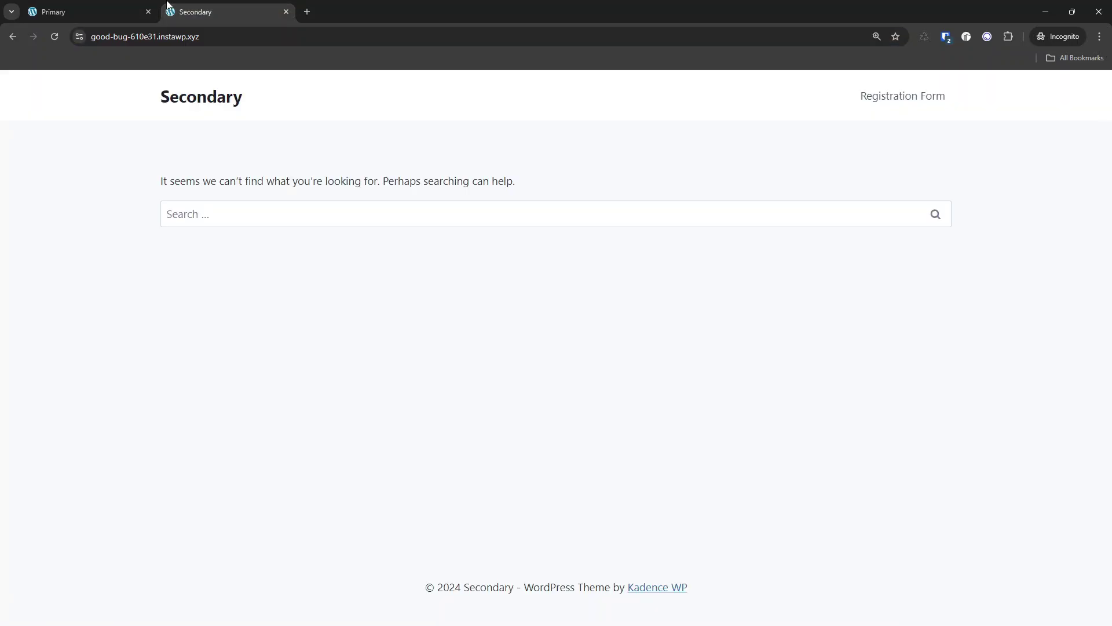
pyautogui.click(105, 9)
pyautogui.click(240, 35)
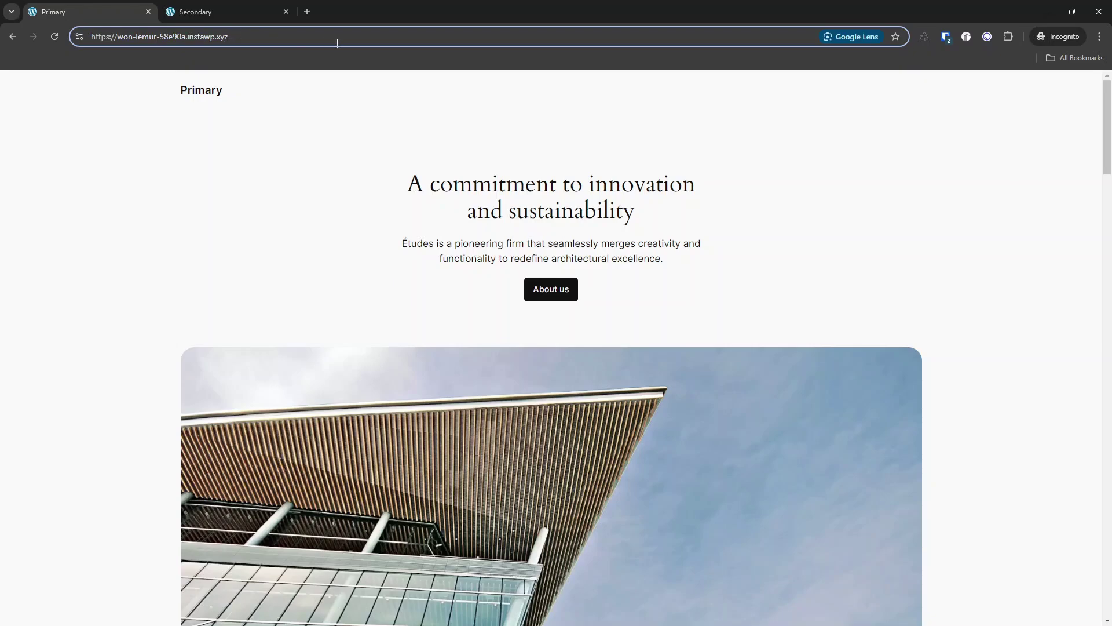
pyautogui.write('/wp-login.php')
pyautogui.press('Return')
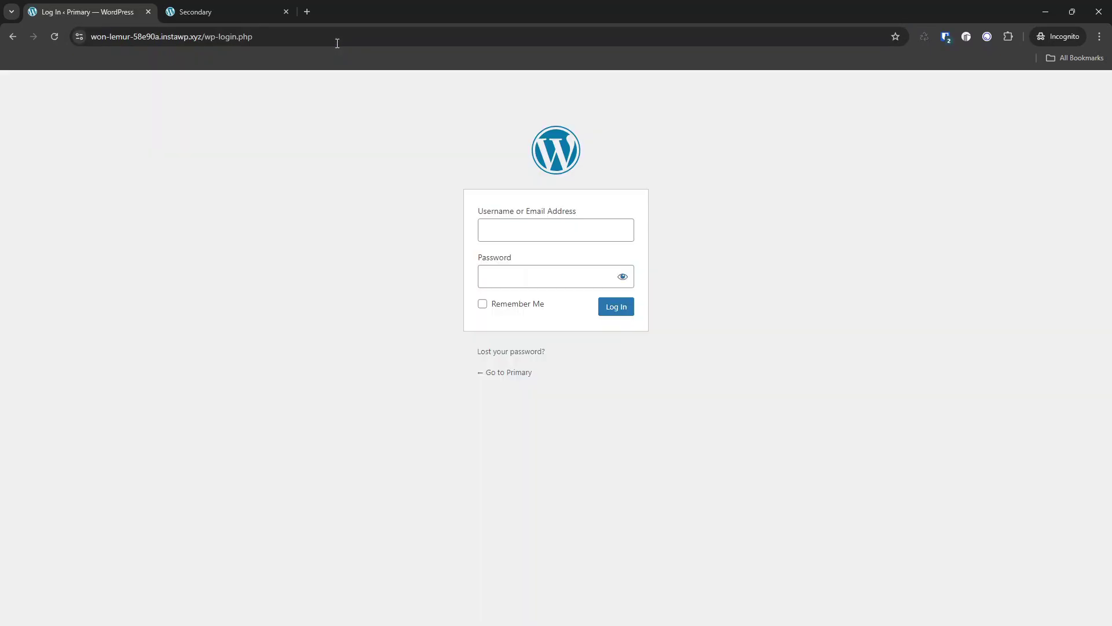
# Log in to Primary as the subscriber, using the password copied from the notes.
pyautogui.write('burt')
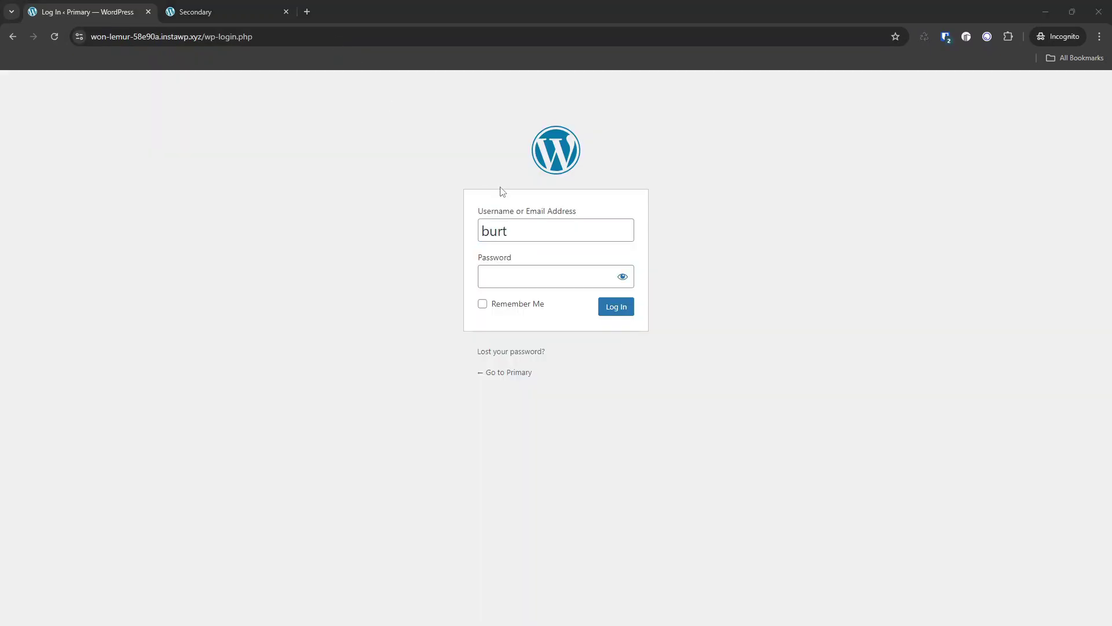
pyautogui.hotkey('alt', 'Tab')
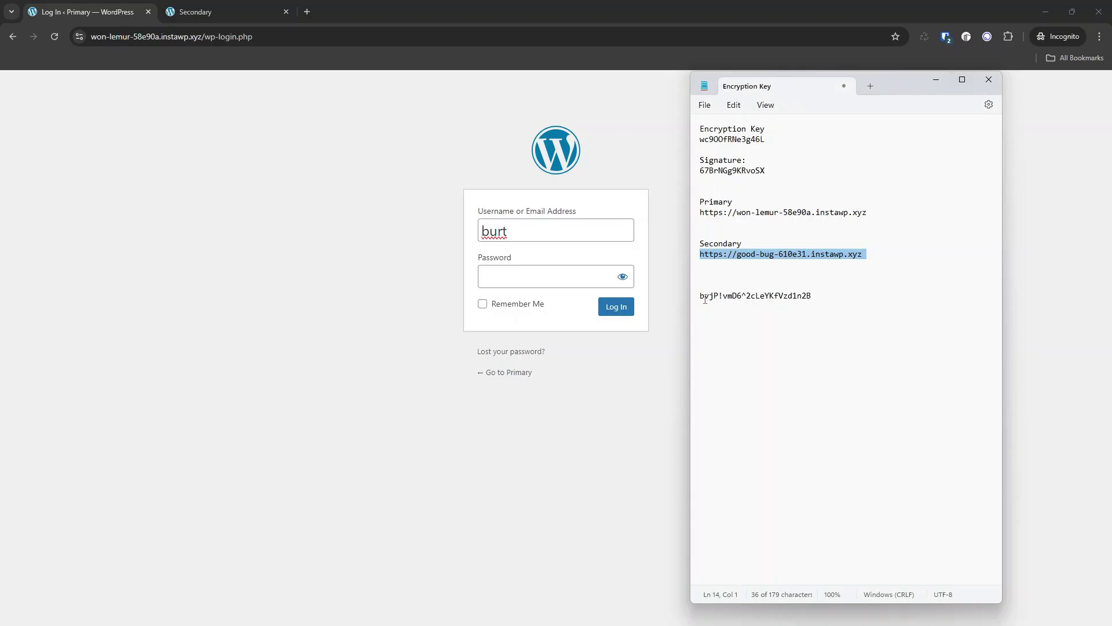
pyautogui.moveTo(811, 296); pyautogui.dragTo(576, 303)
pyautogui.click(549, 278)
pyautogui.hotkey('ctrl', 'v')
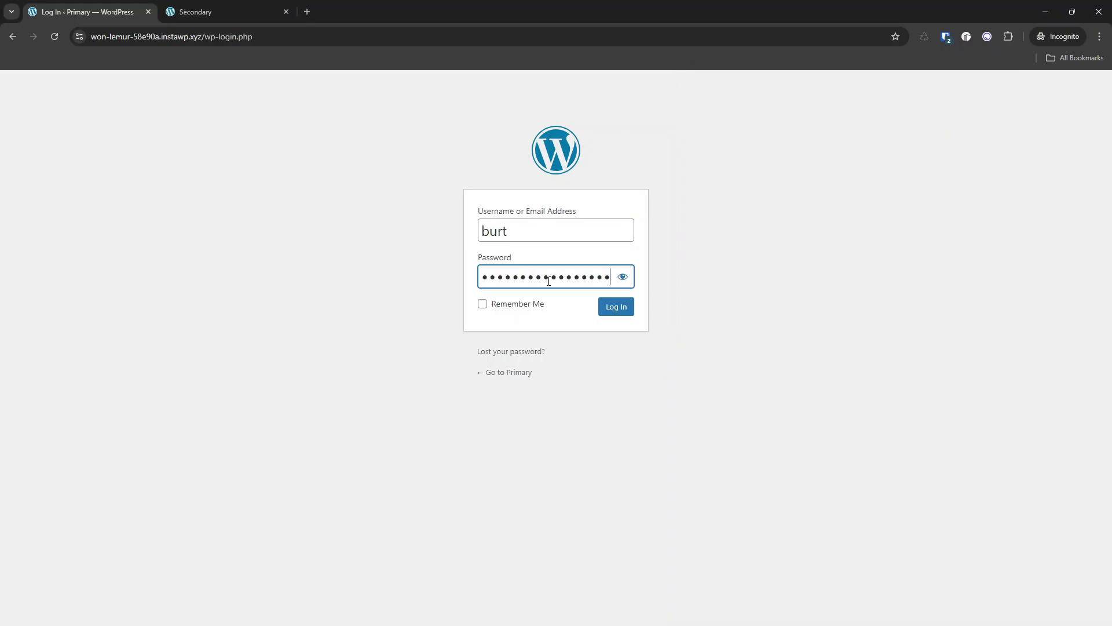
pyautogui.click(617, 306)
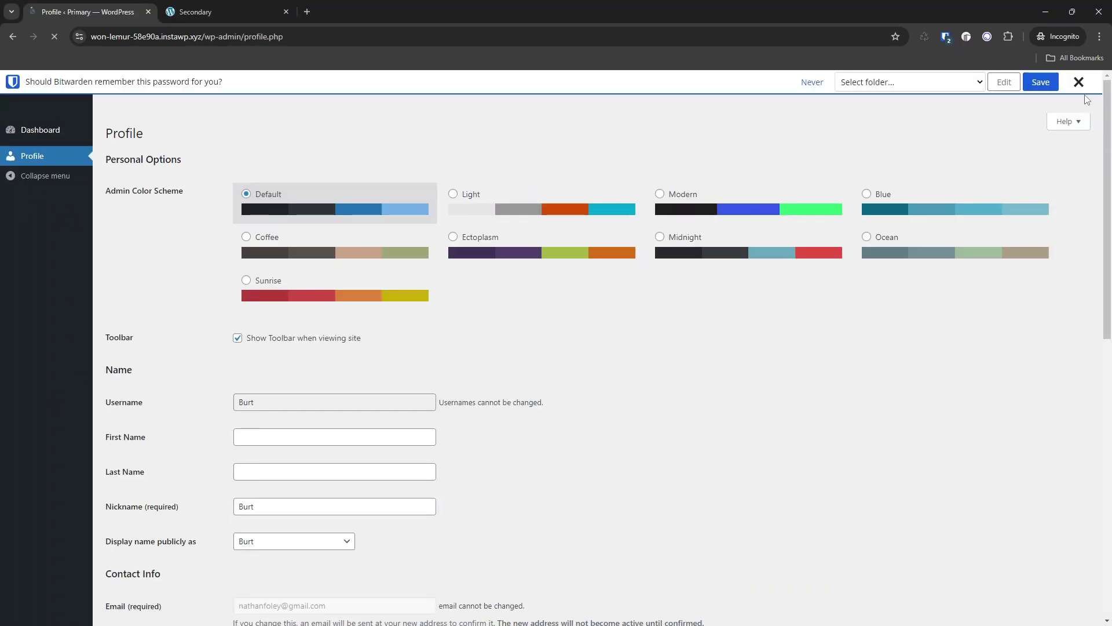
# Reload the Secondary tab to confirm the subscriber is logged in, then log out.
pyautogui.click(225, 10)
pyautogui.click(55, 36)
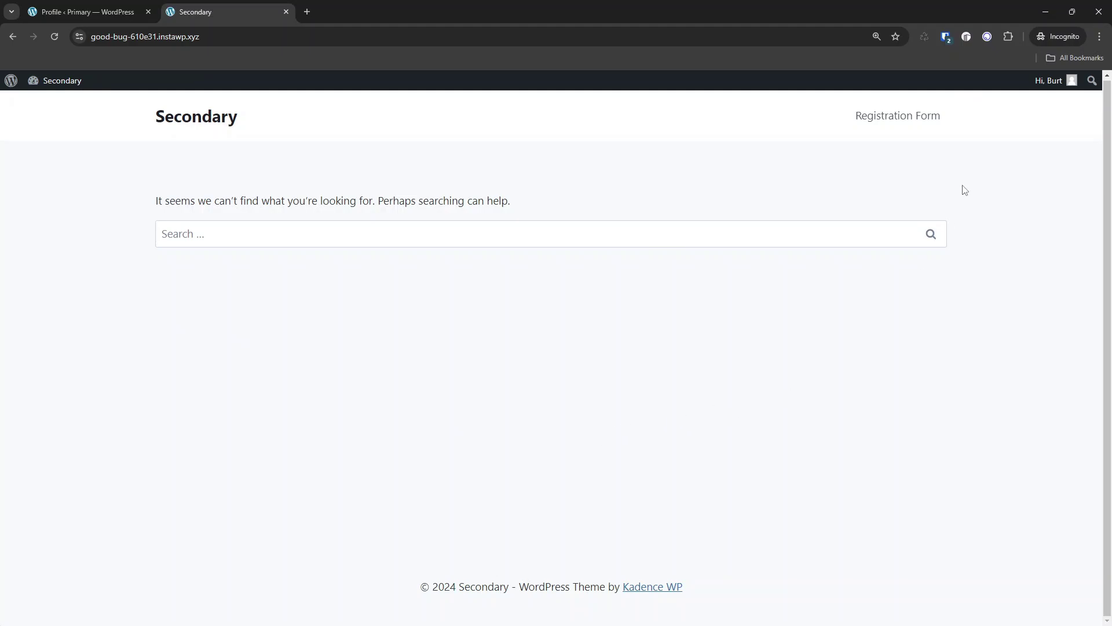
pyautogui.click(107, 12)
pyautogui.click(231, 13)
pyautogui.moveTo(1050, 81)
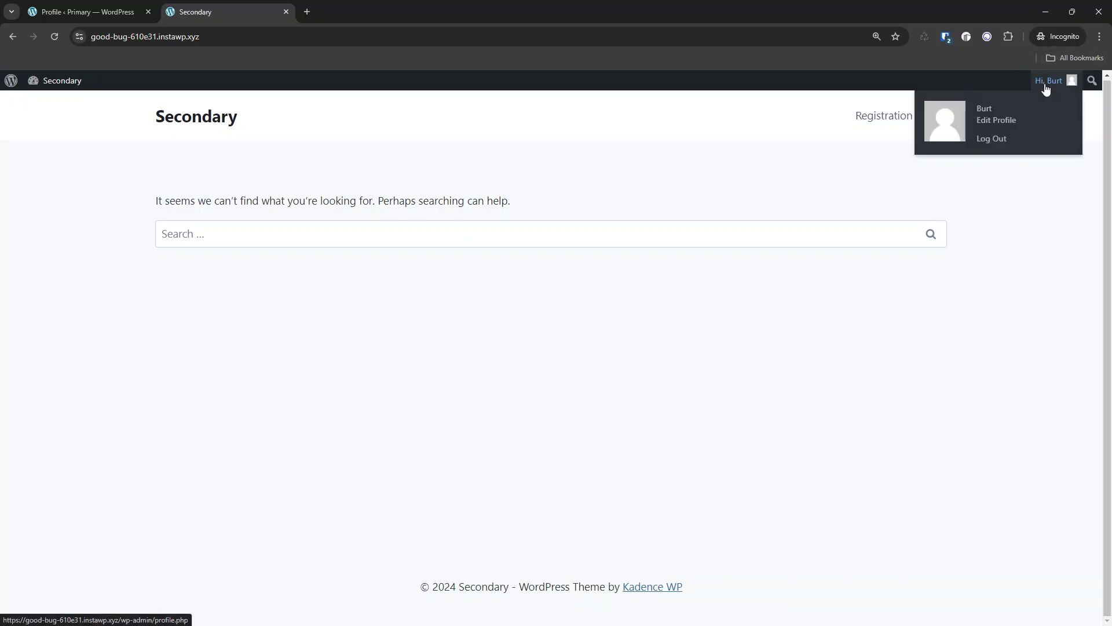
pyautogui.click(991, 139)
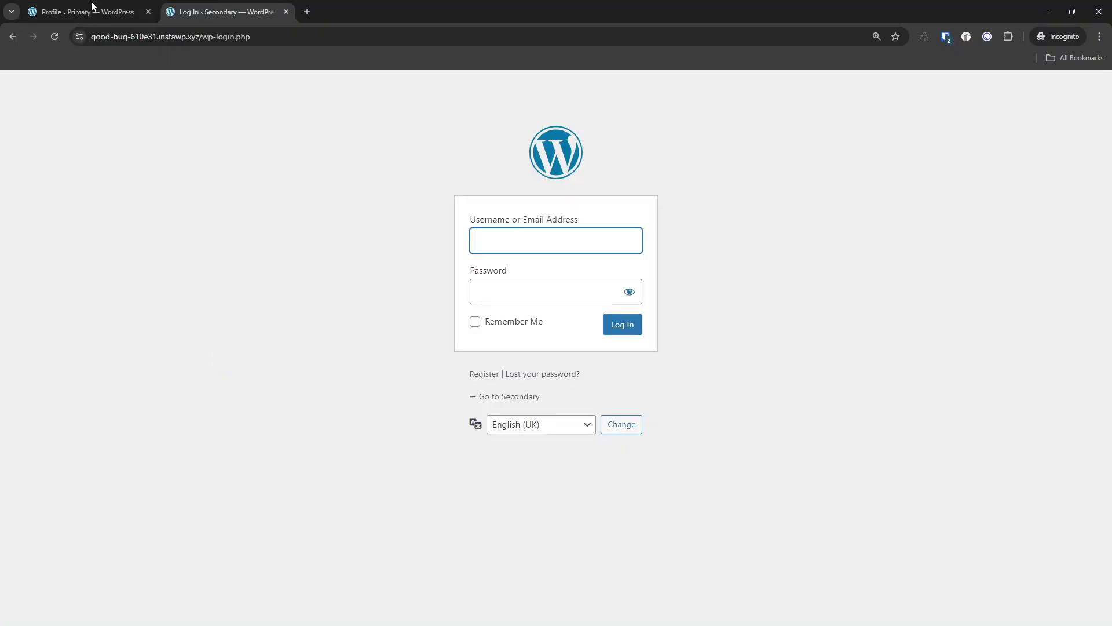
# Reload the Primary tab to confirm the logout, then open the Primary site's home page.
pyautogui.click(91, 5)
pyautogui.press('F5')
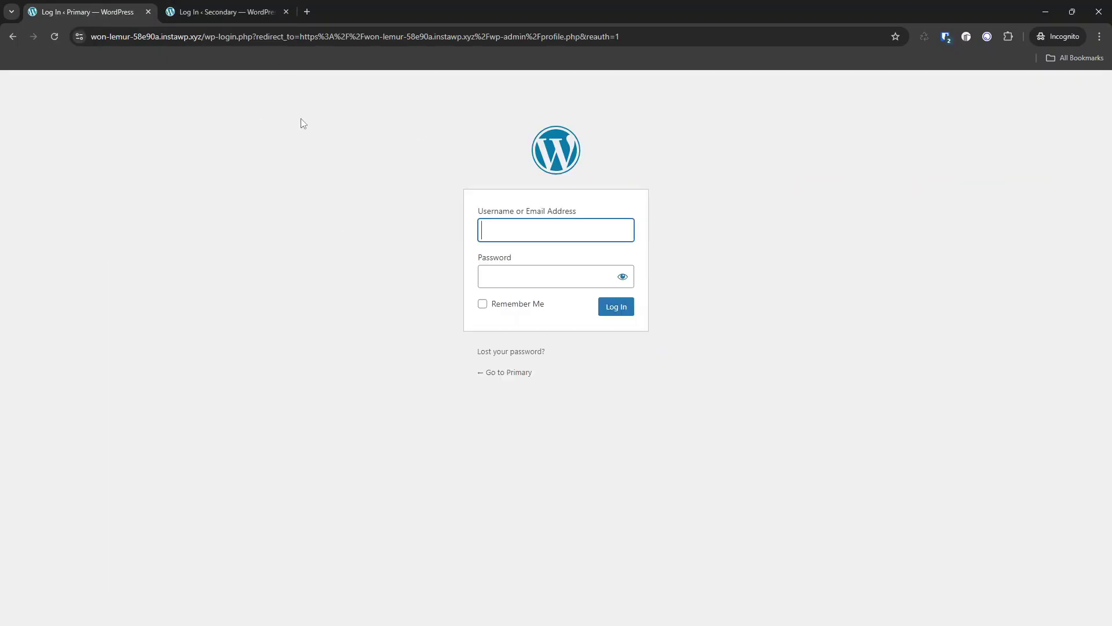
pyautogui.moveTo(202, 37); pyautogui.dragTo(665, 40)
pyautogui.press('BackSpace')
pyautogui.press('Return')
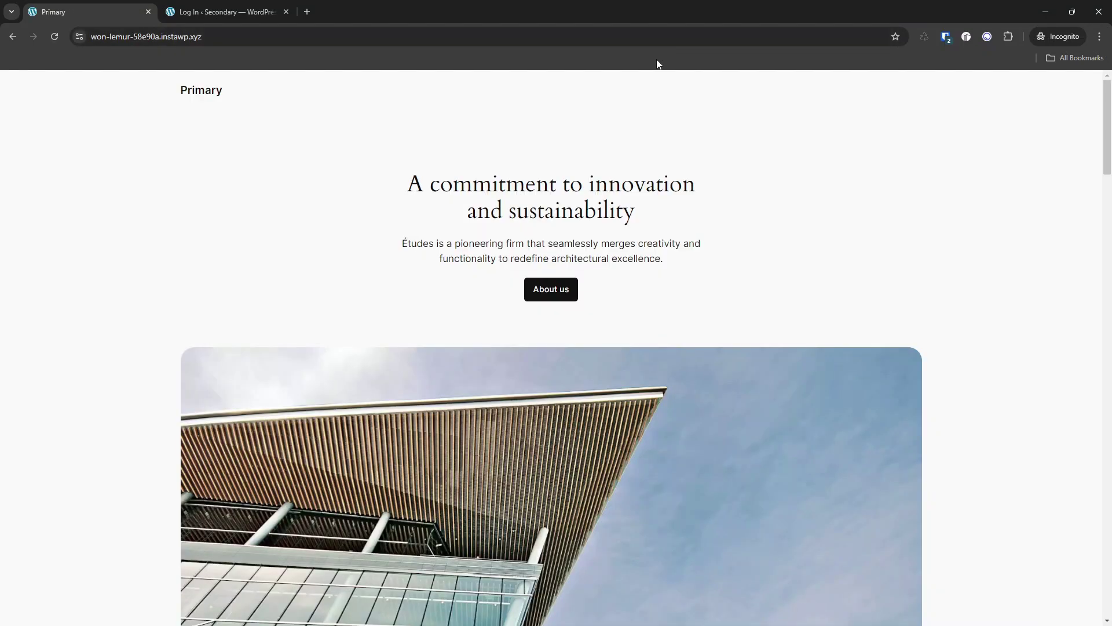
# Log in to Secondary with the subscriber's username and pasted password, dismissing the save-password prompt.
pyautogui.click(218, 11)
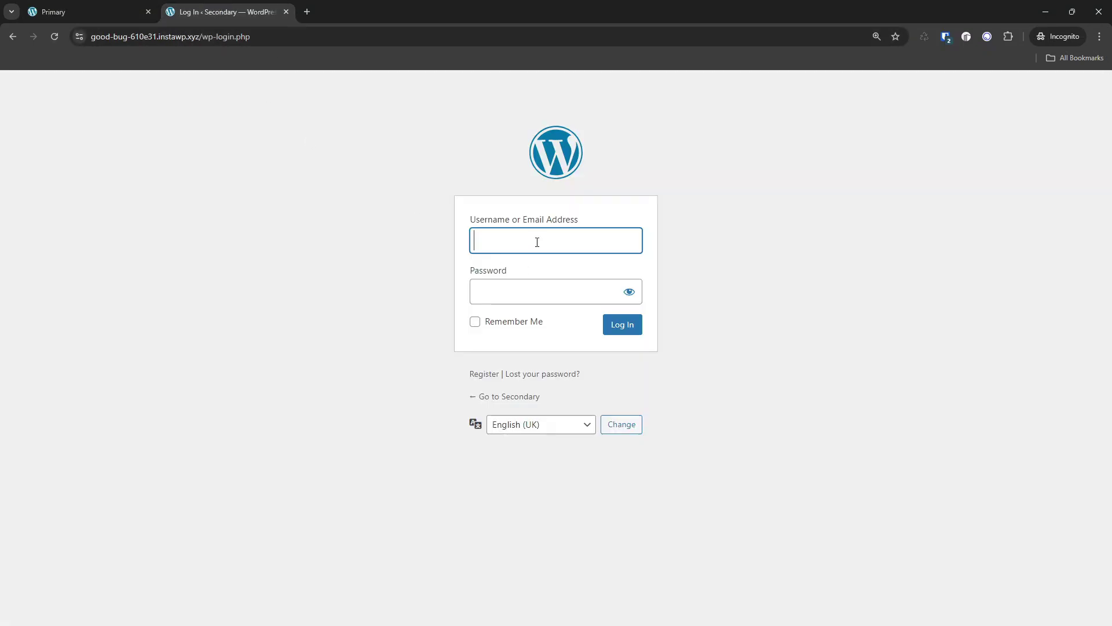
pyautogui.write('Burt')
pyautogui.press('Tab')
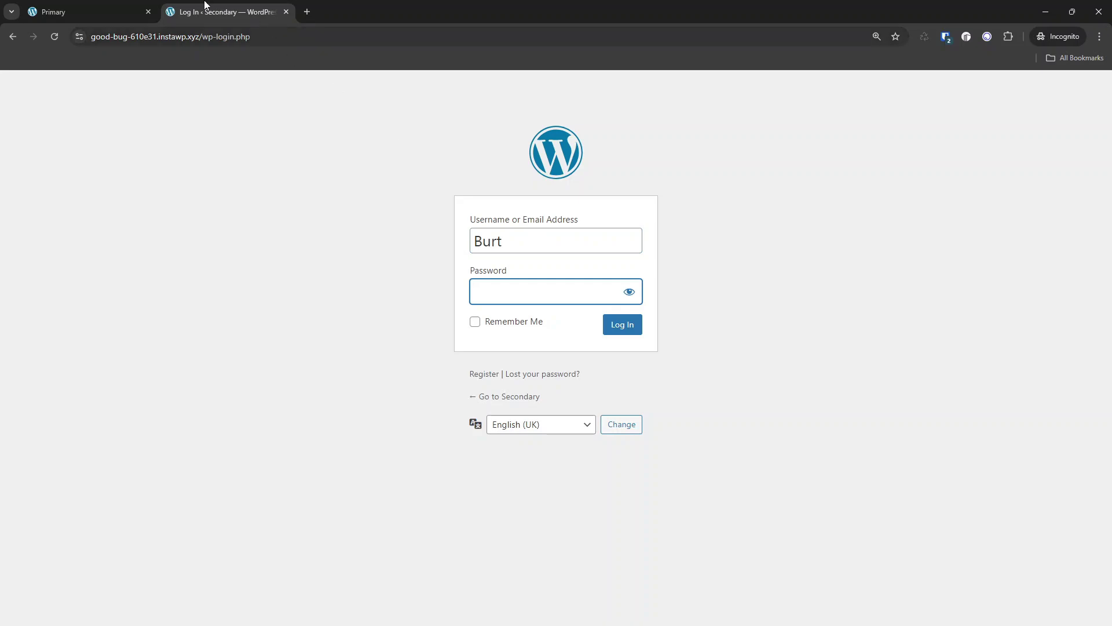
pyautogui.click(87, 11)
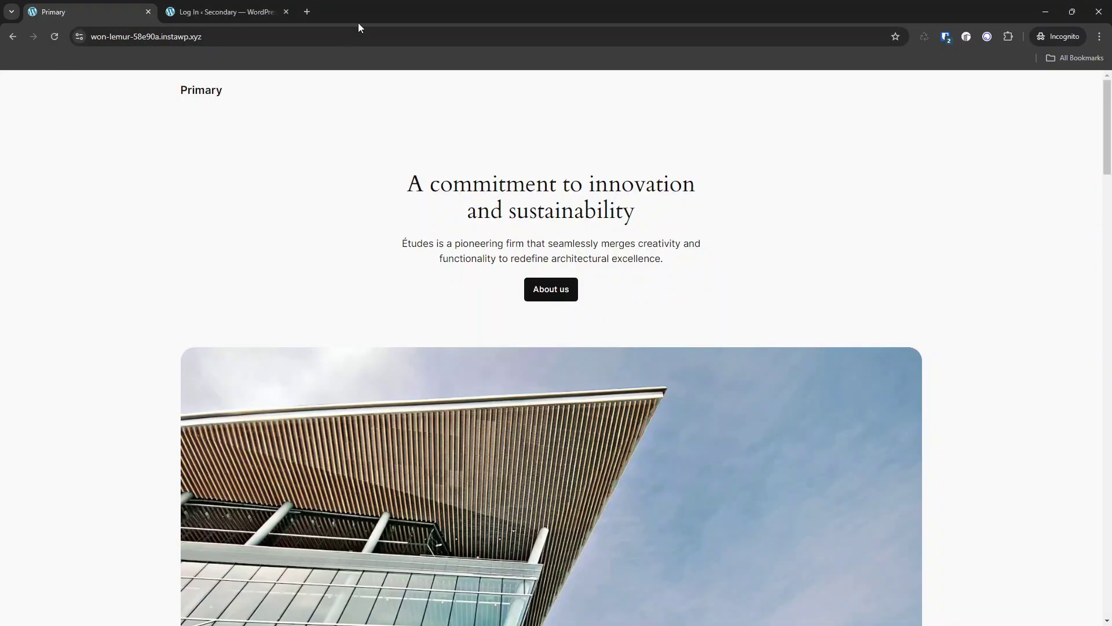
pyautogui.click(226, 11)
pyautogui.hotkey('ctrl', 'v')
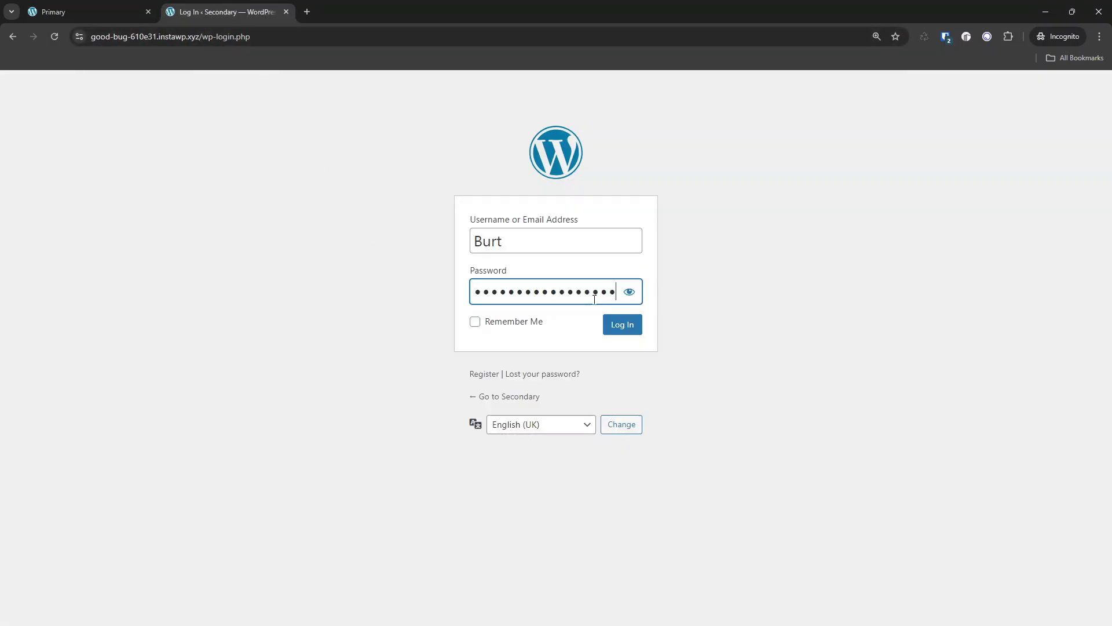
pyautogui.press('Return')
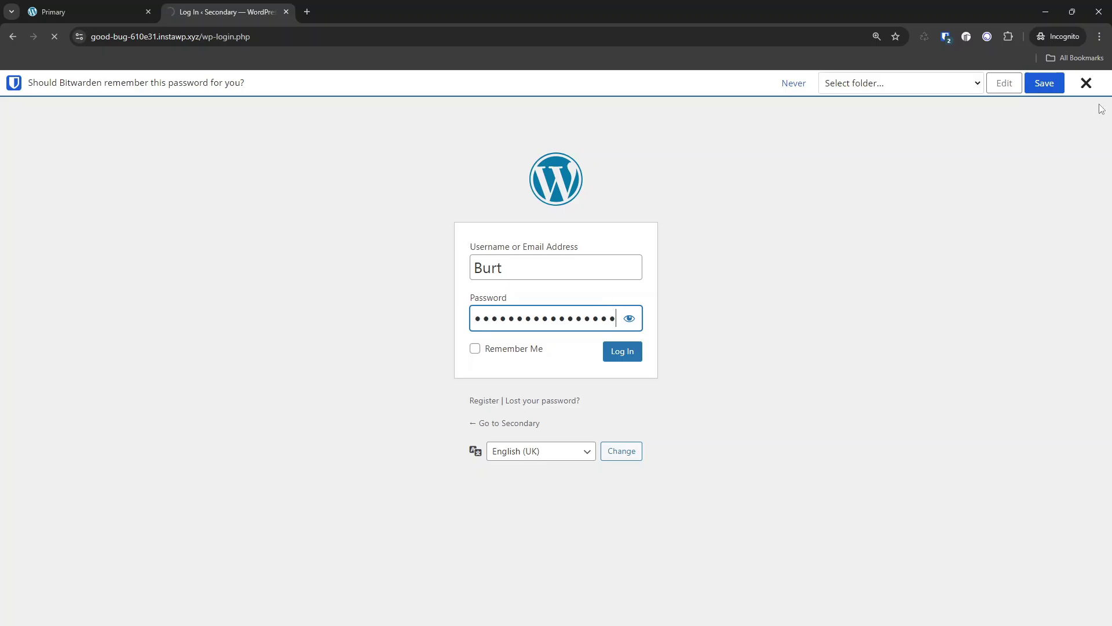
pyautogui.click(1085, 84)
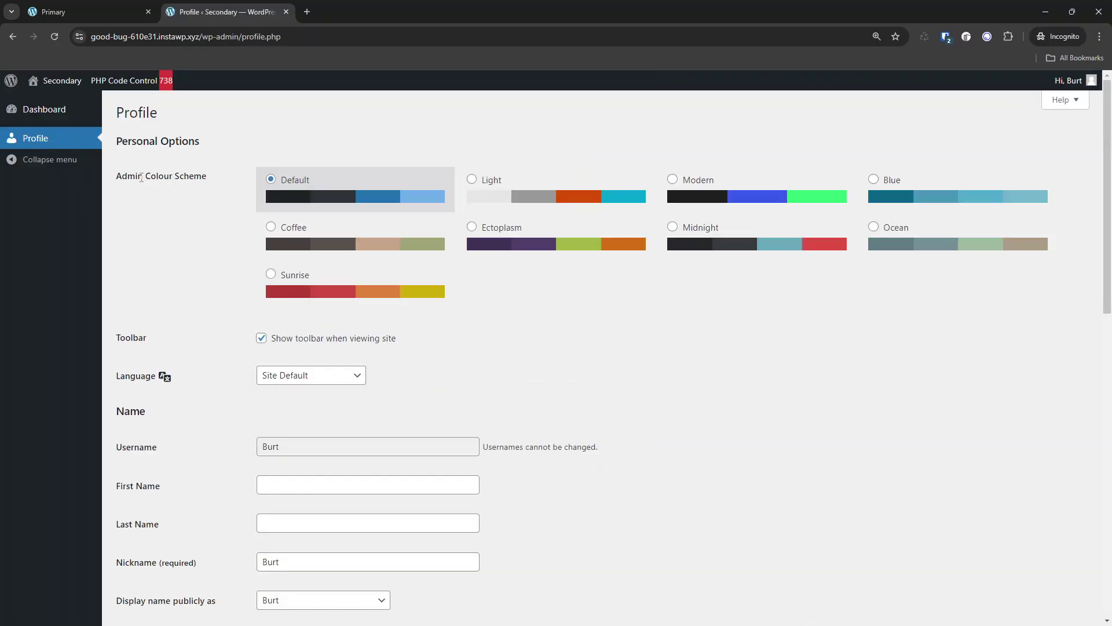
pyautogui.click(72, 6)
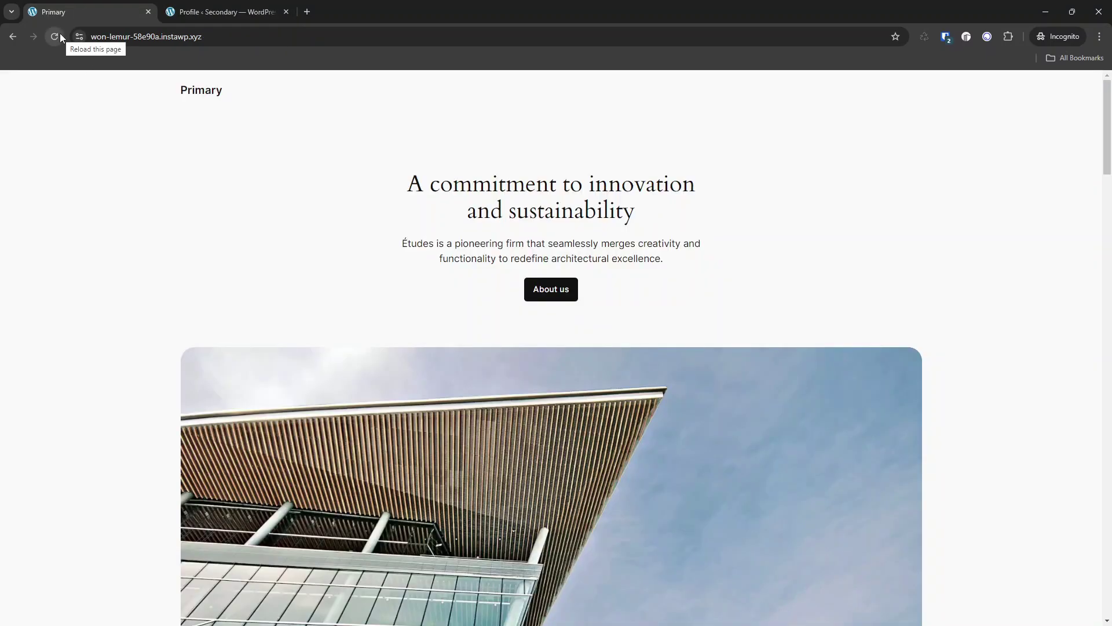
# Reload the Primary site to confirm the subscriber is now logged in there too.
pyautogui.click(61, 35)
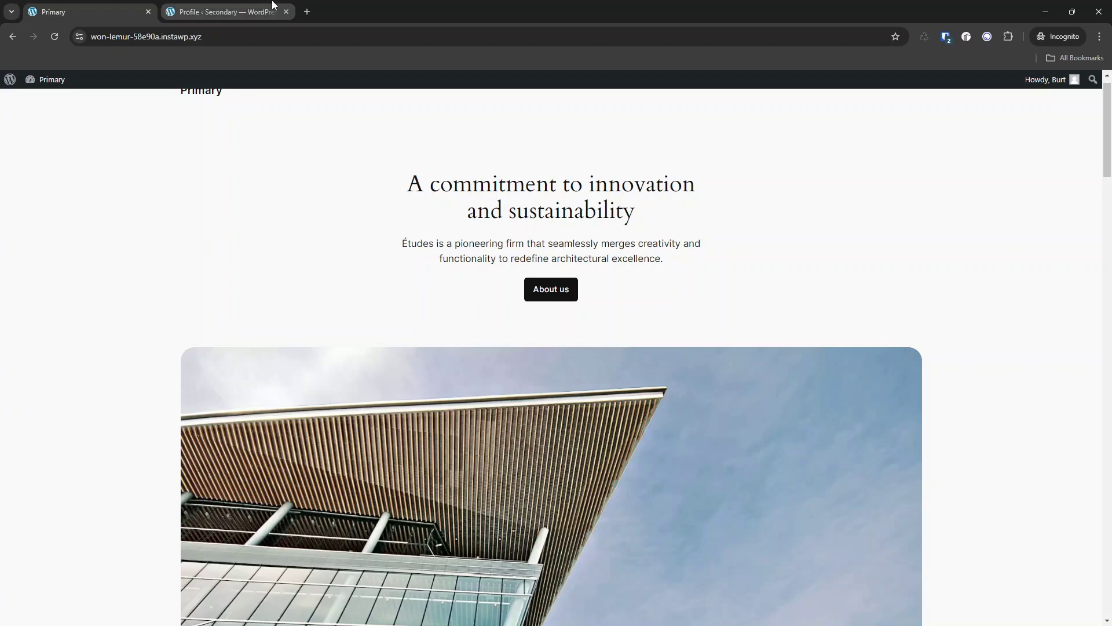
# Minimize Chrome and scroll the wp-remote-users-sync GitHub repository page back to the top.
pyautogui.click(1044, 11)
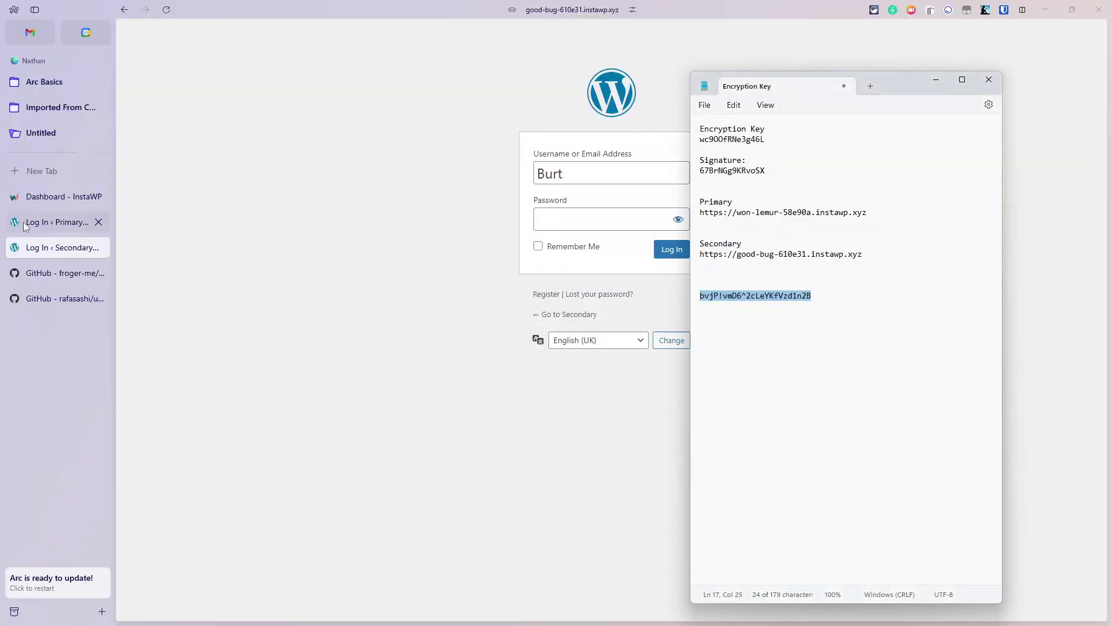
pyautogui.click(65, 272)
pyautogui.scroll(10, 389, 348)
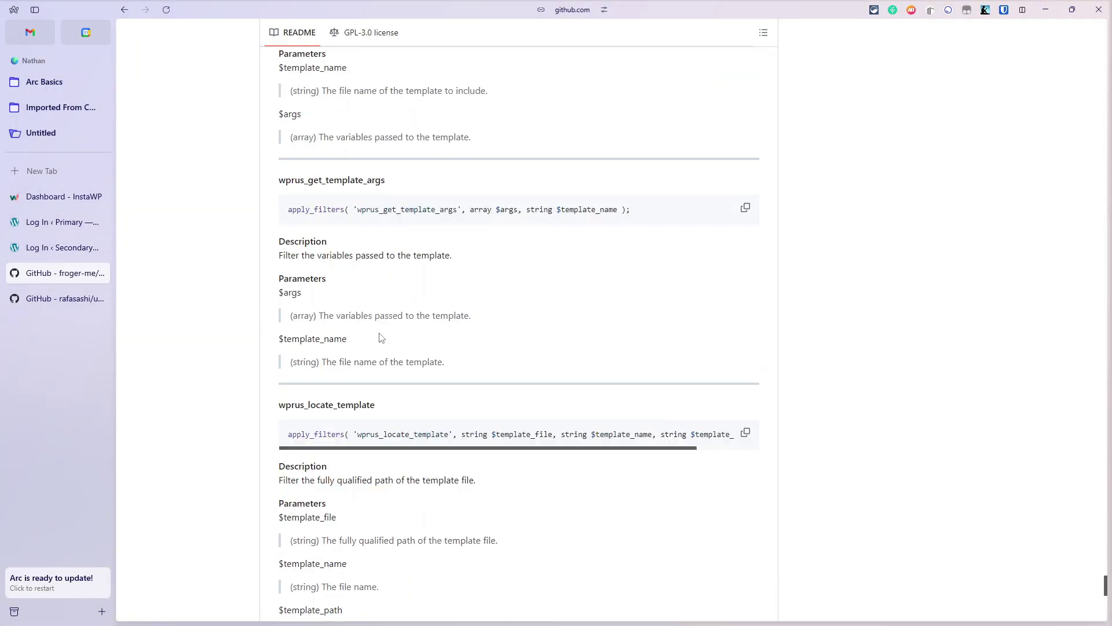
pyautogui.scroll(20, 380, 338)
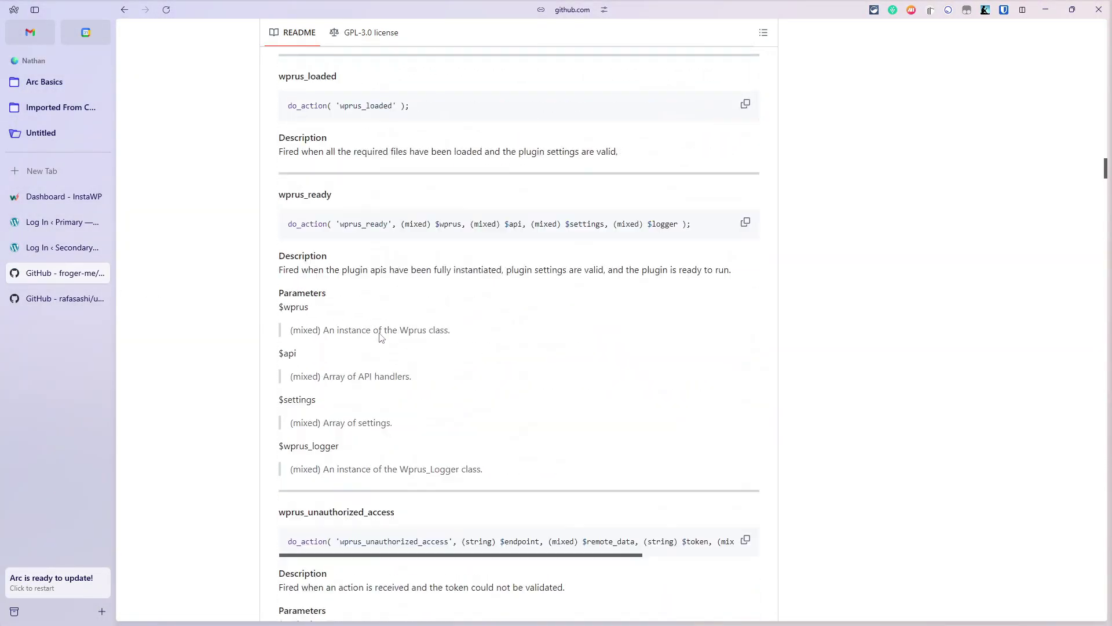
pyautogui.scroll(10, 379, 336)
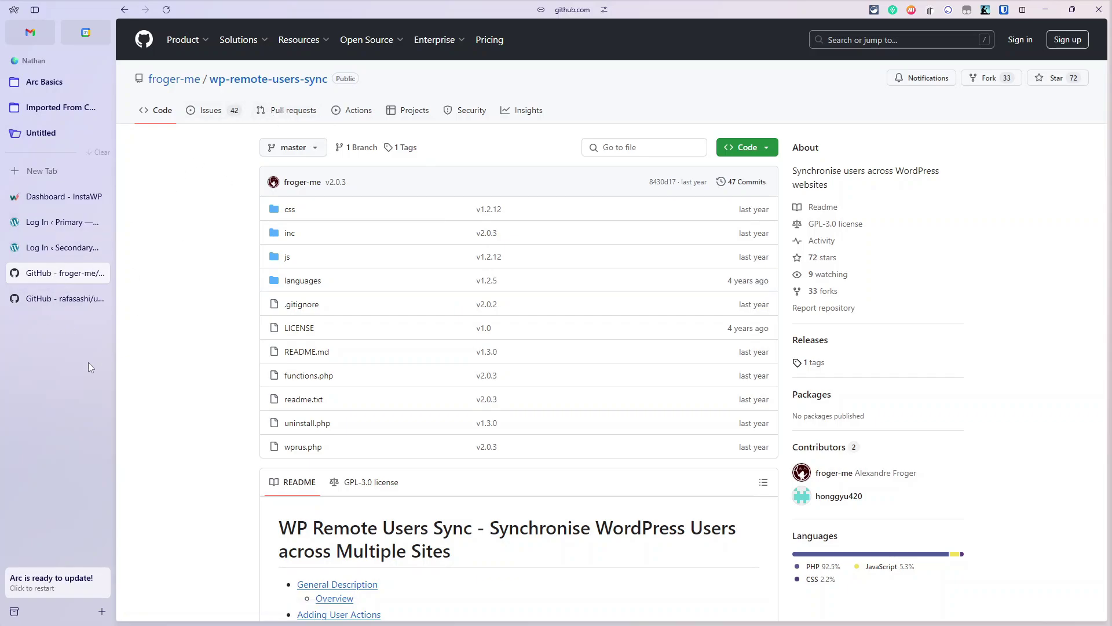
pyautogui.scroll(-2, 213, 401)
pyautogui.scroll(2, 214, 406)
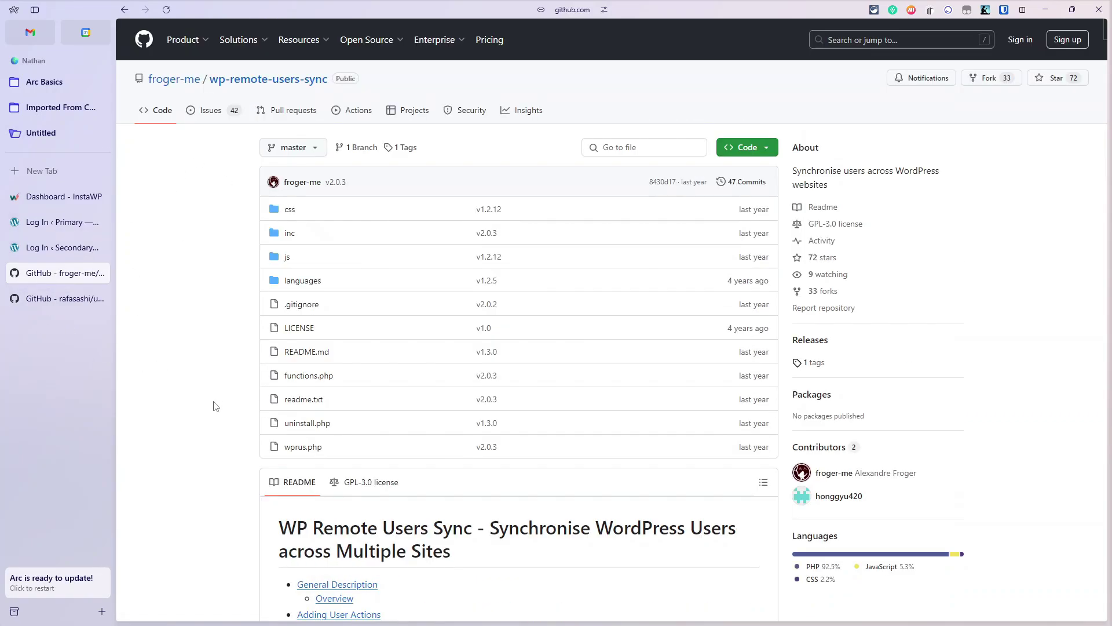